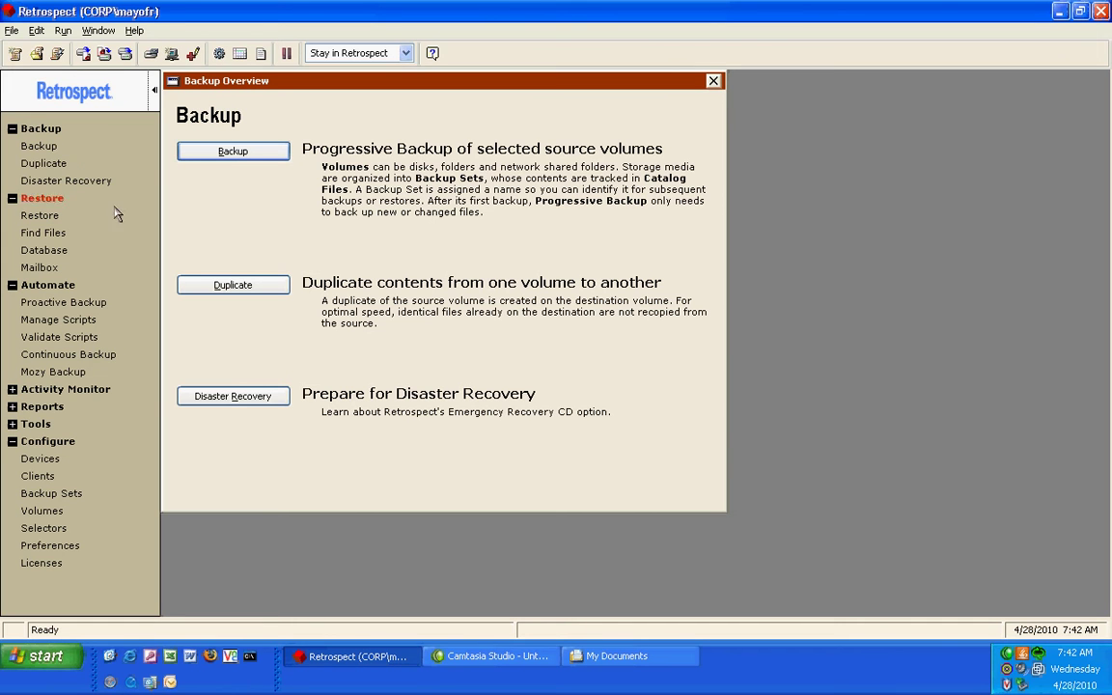
pyautogui.click(39, 146)
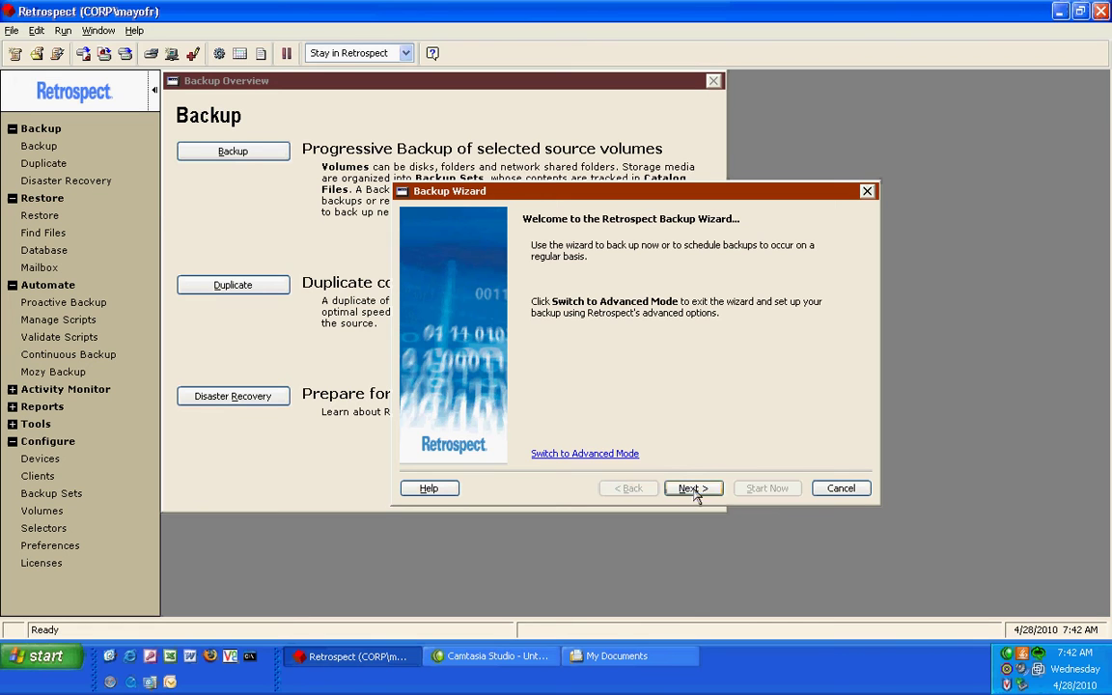
pyautogui.click(693, 490)
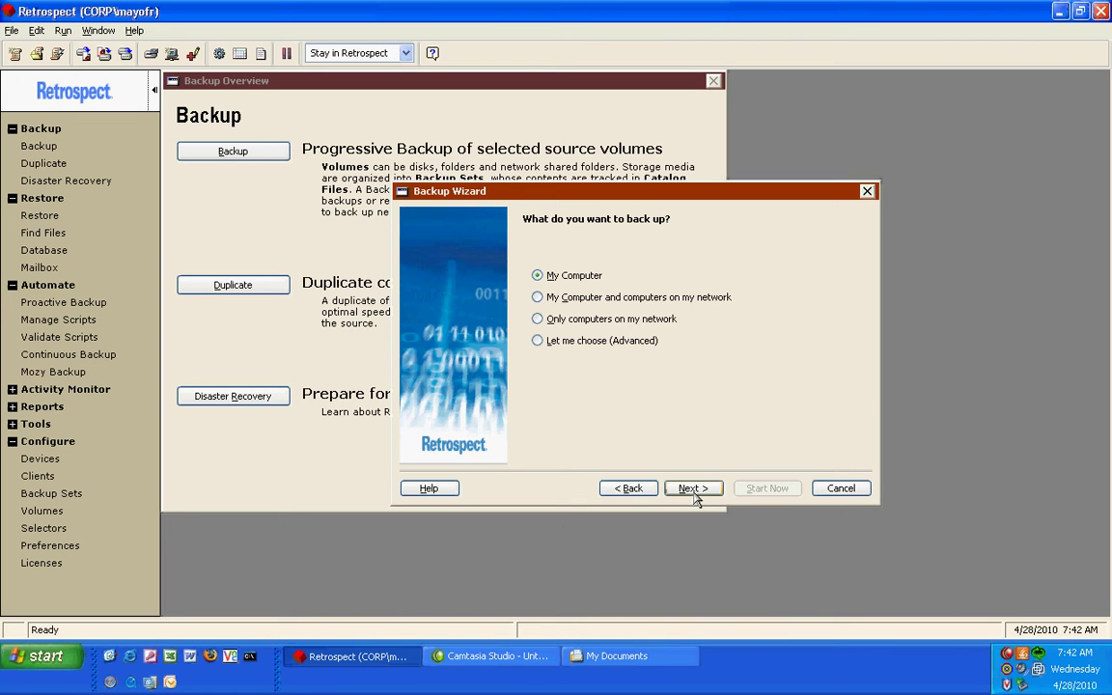
pyautogui.click(693, 489)
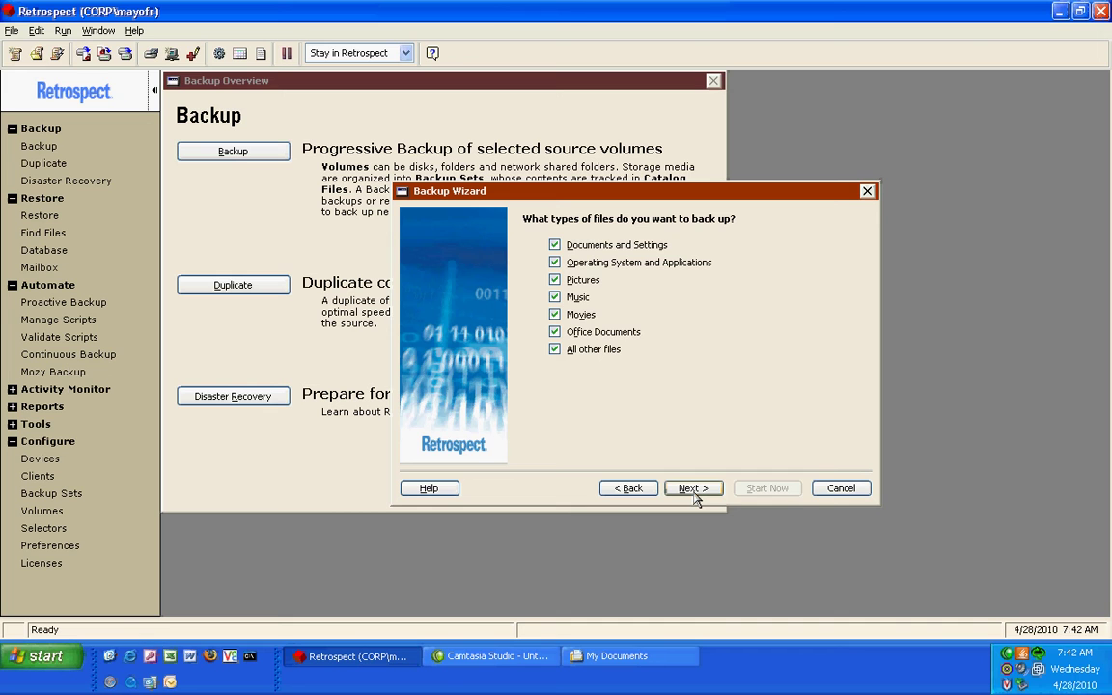
pyautogui.click(693, 489)
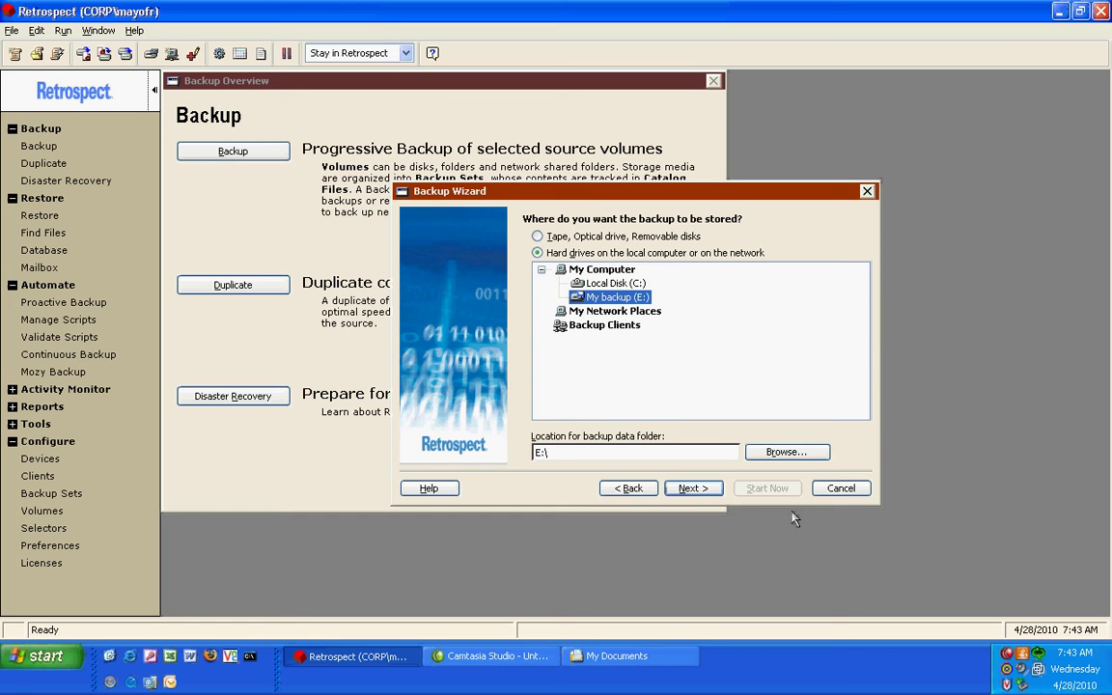
pyautogui.click(839, 489)
pyautogui.click(839, 490)
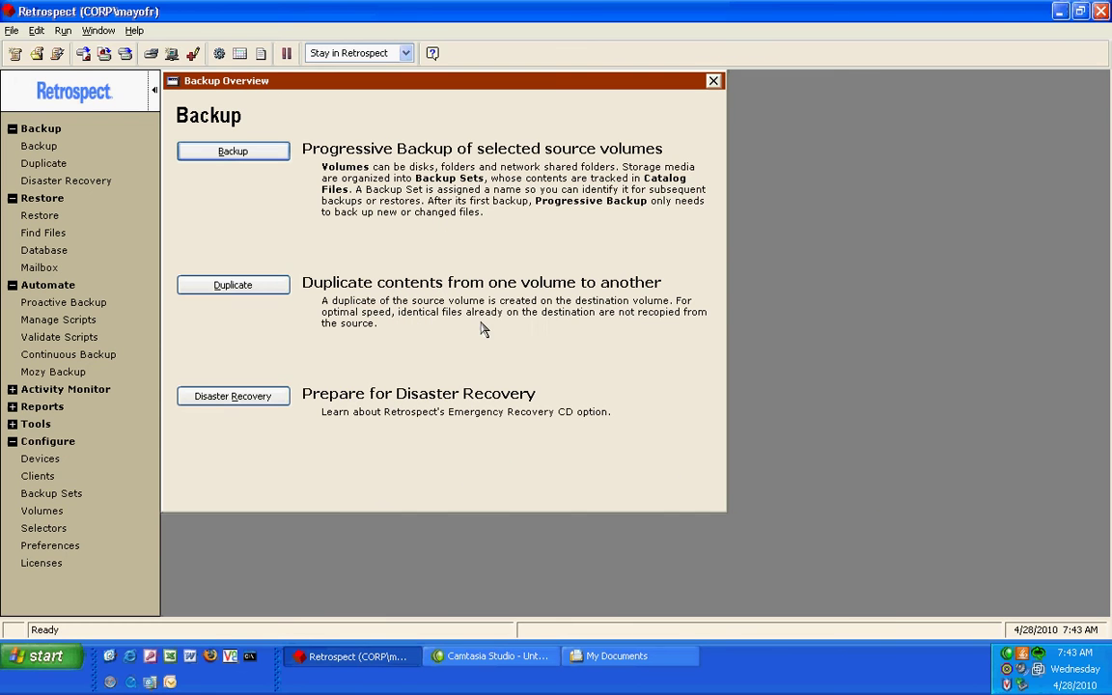
# Start a new backup in advanced mode and open its source selection
pyautogui.click(44, 146)
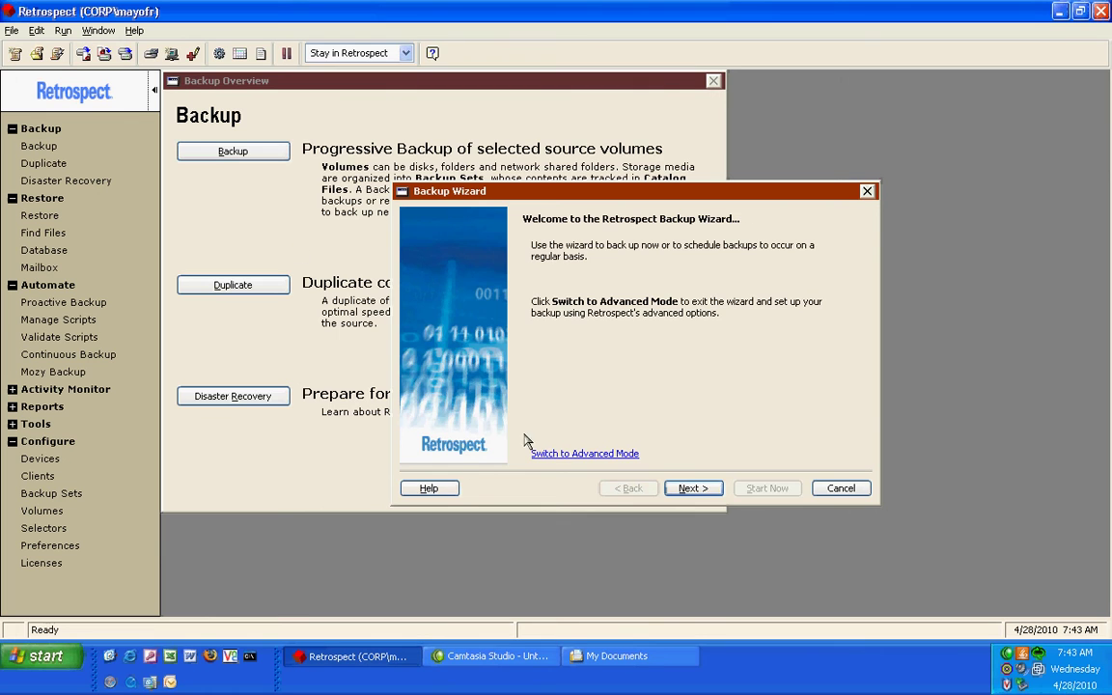
pyautogui.click(546, 454)
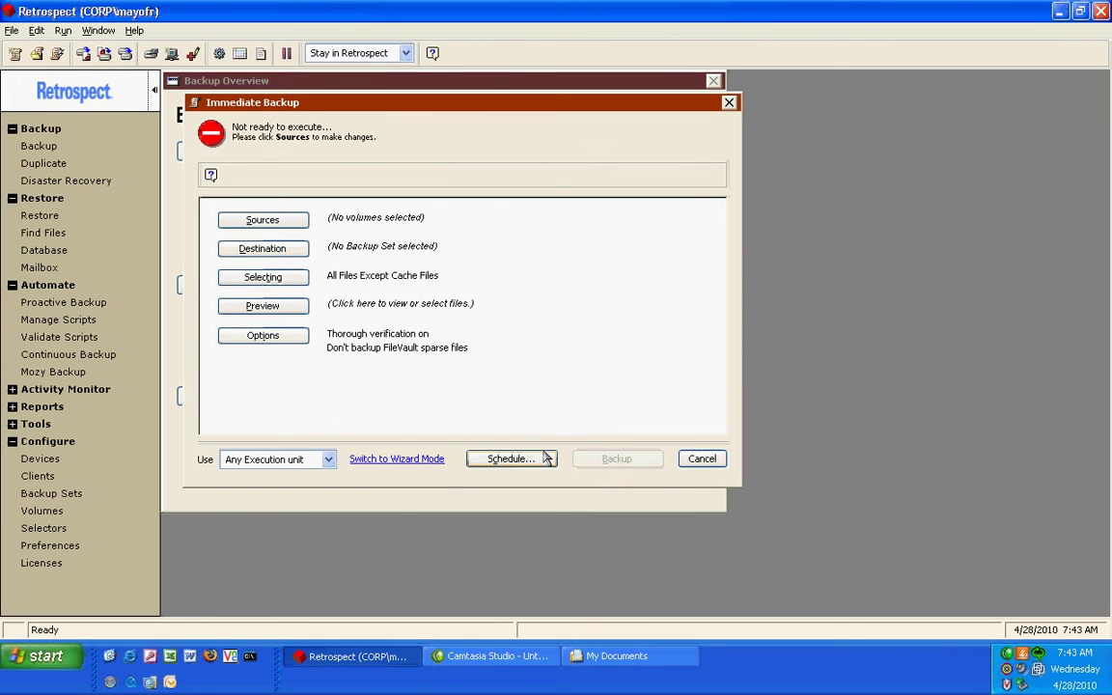
pyautogui.click(250, 225)
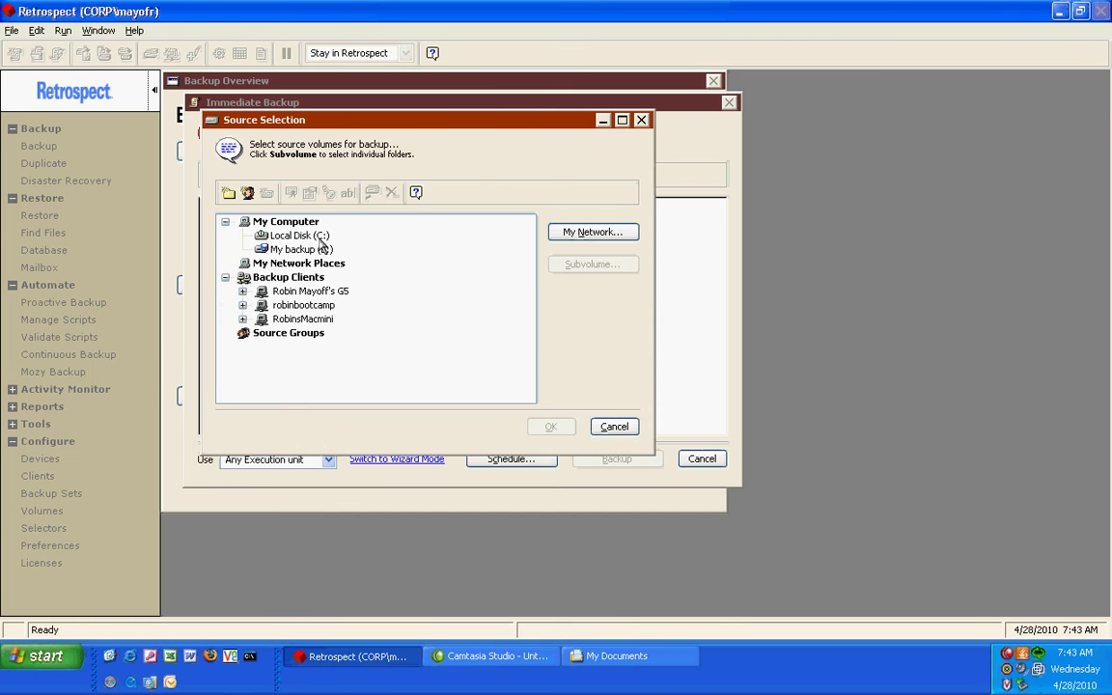
pyautogui.click(321, 240)
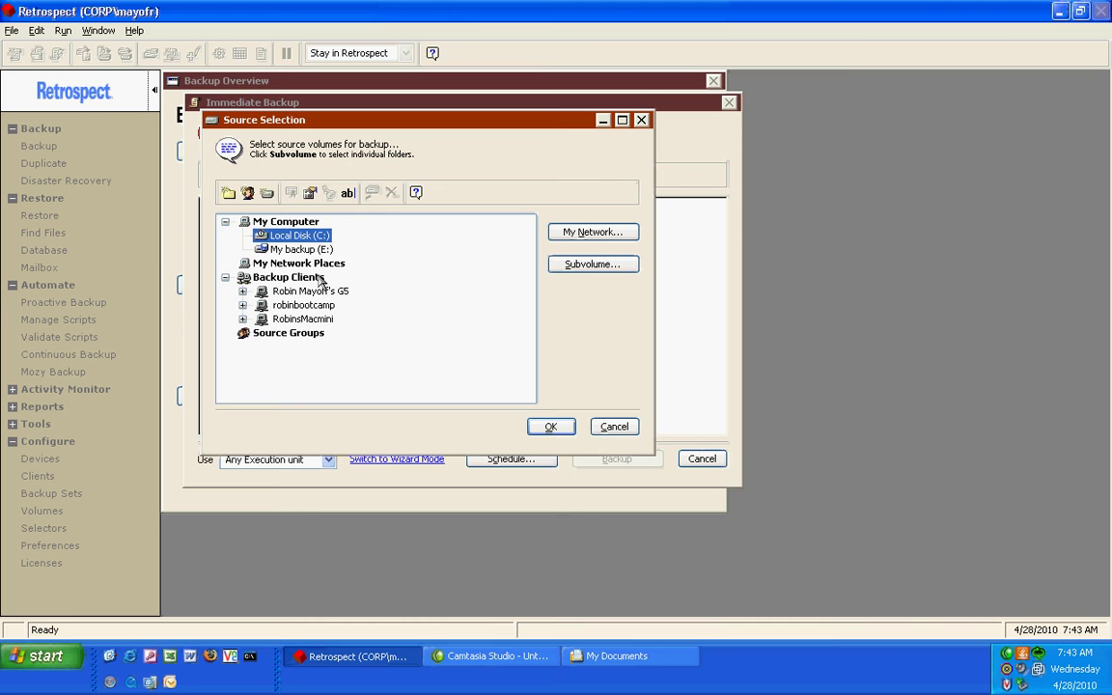
pyautogui.click(287, 290)
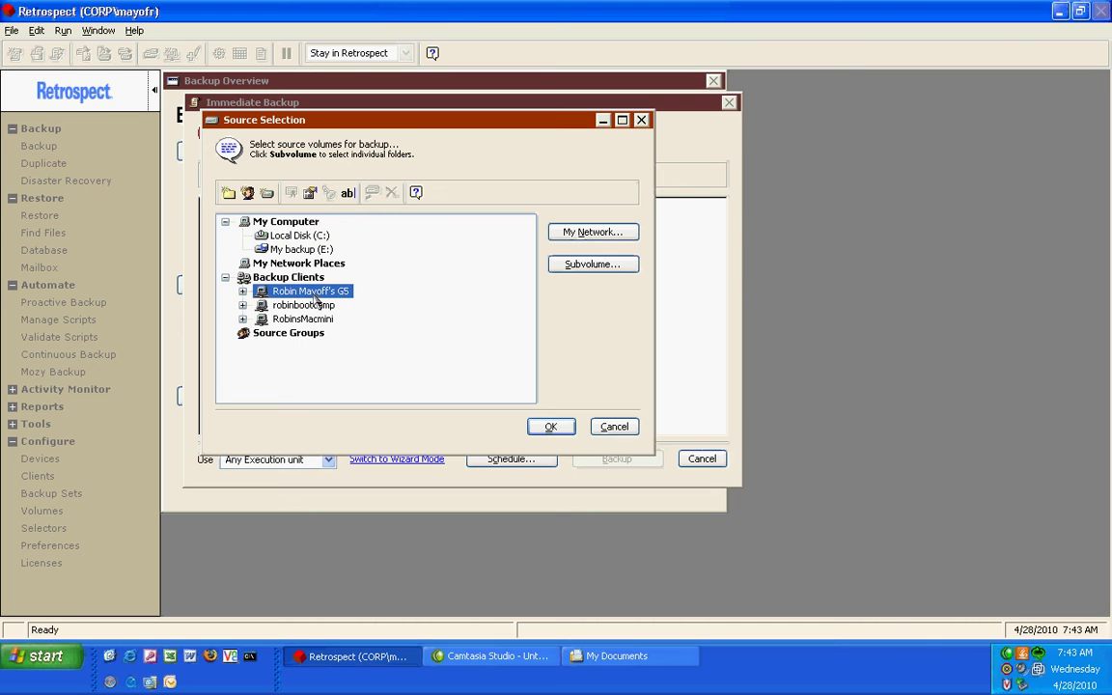
pyautogui.keyDown('ctrl'); pyautogui.click(287, 304); pyautogui.keyUp('ctrl')
pyautogui.keyDown('ctrl'); pyautogui.click(299, 320); pyautogui.keyUp('ctrl')
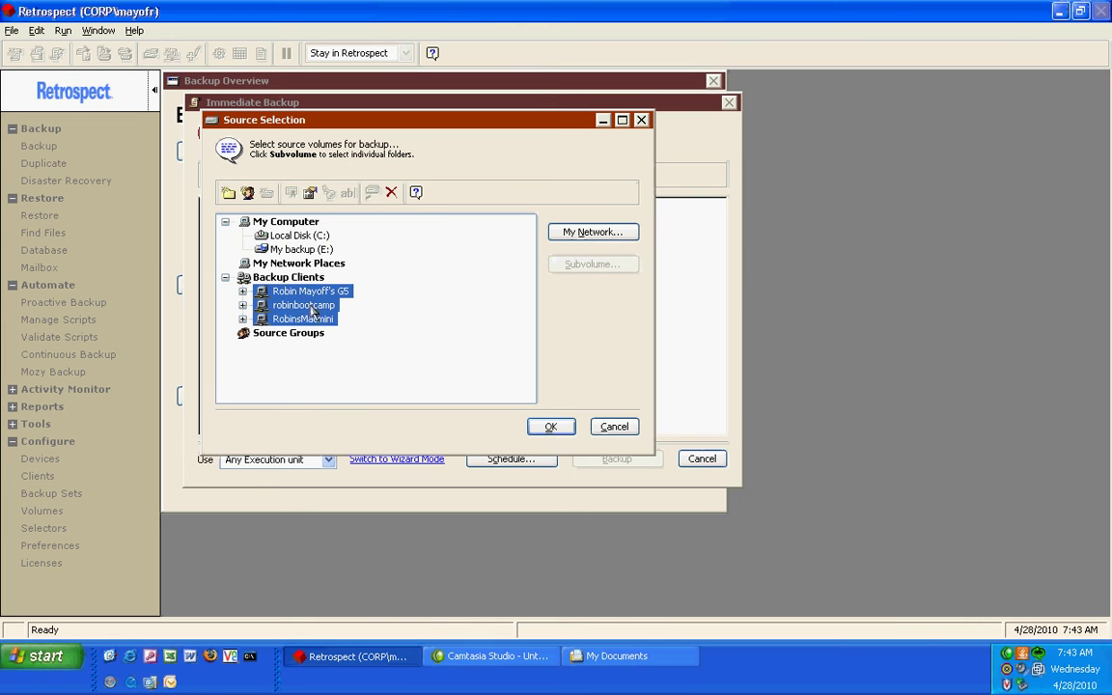
# Define the Drivers folder on Local Disk (C:) as a subvolume and use it as the backup source
pyautogui.click(316, 236)
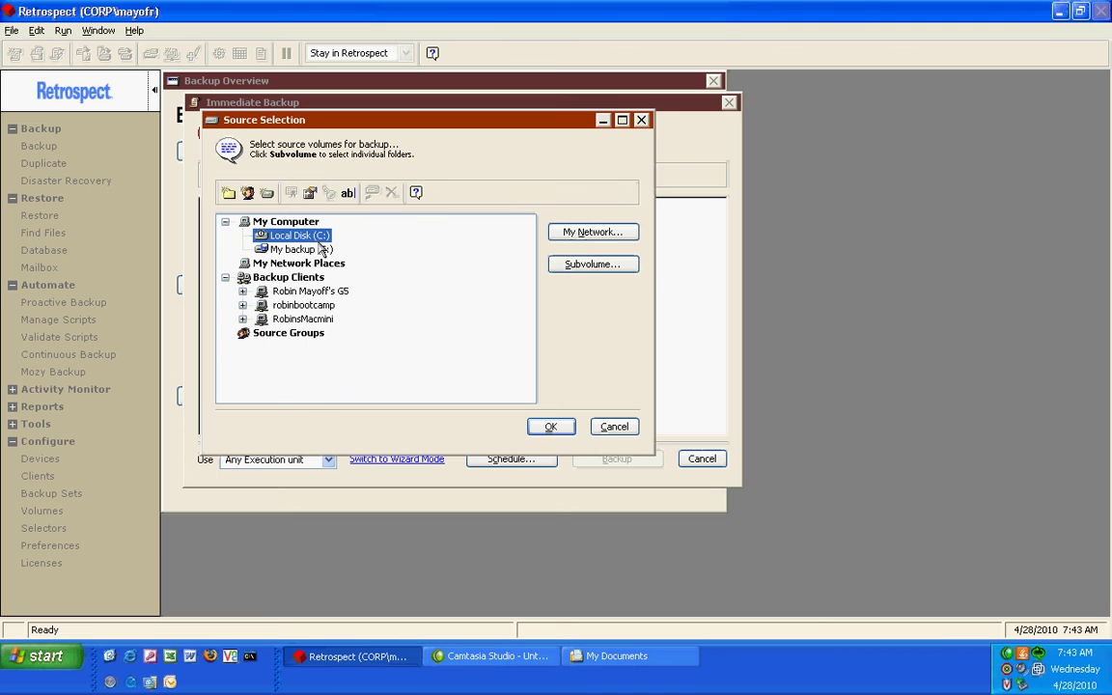
pyautogui.click(603, 268)
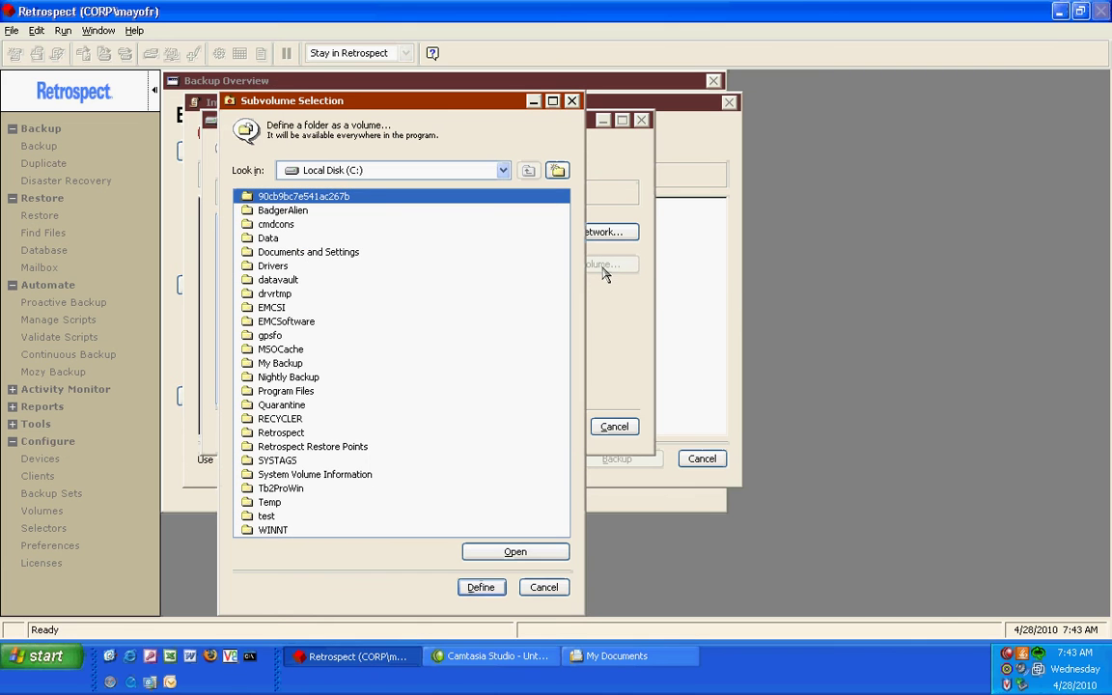
pyautogui.click(293, 266)
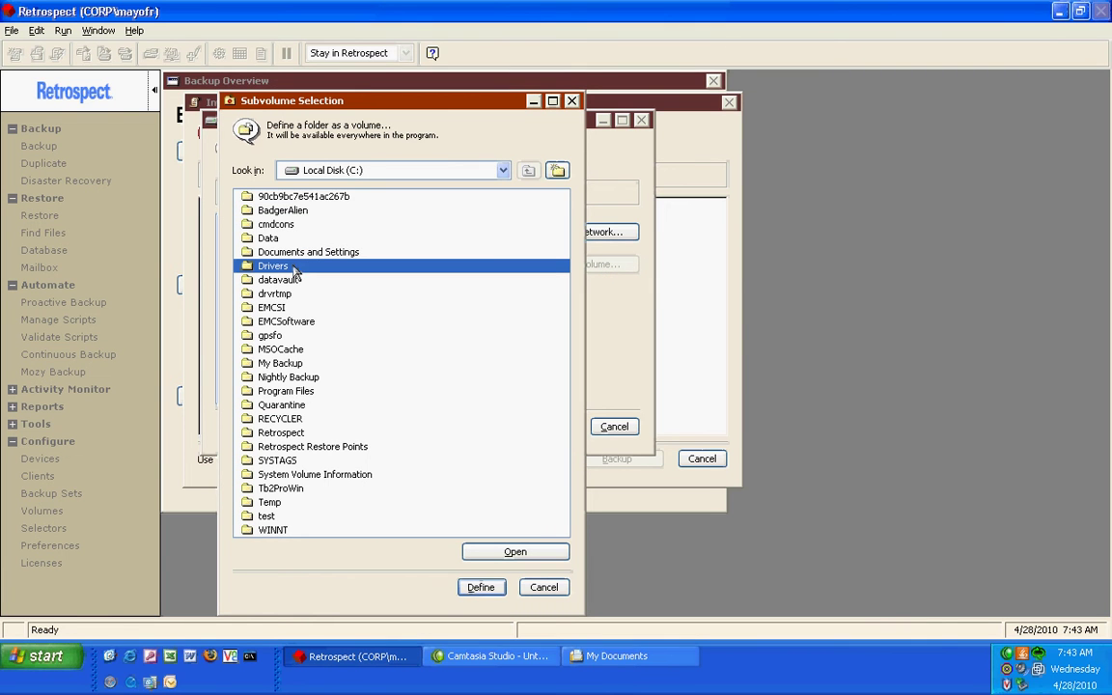
pyautogui.click(480, 588)
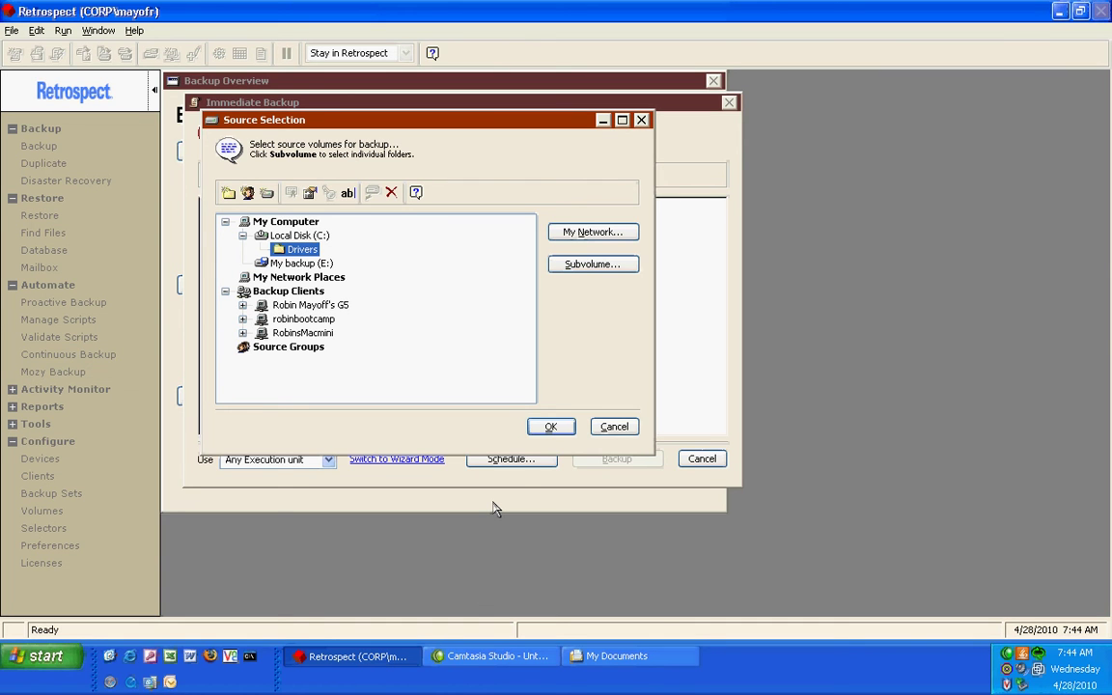
pyautogui.click(549, 426)
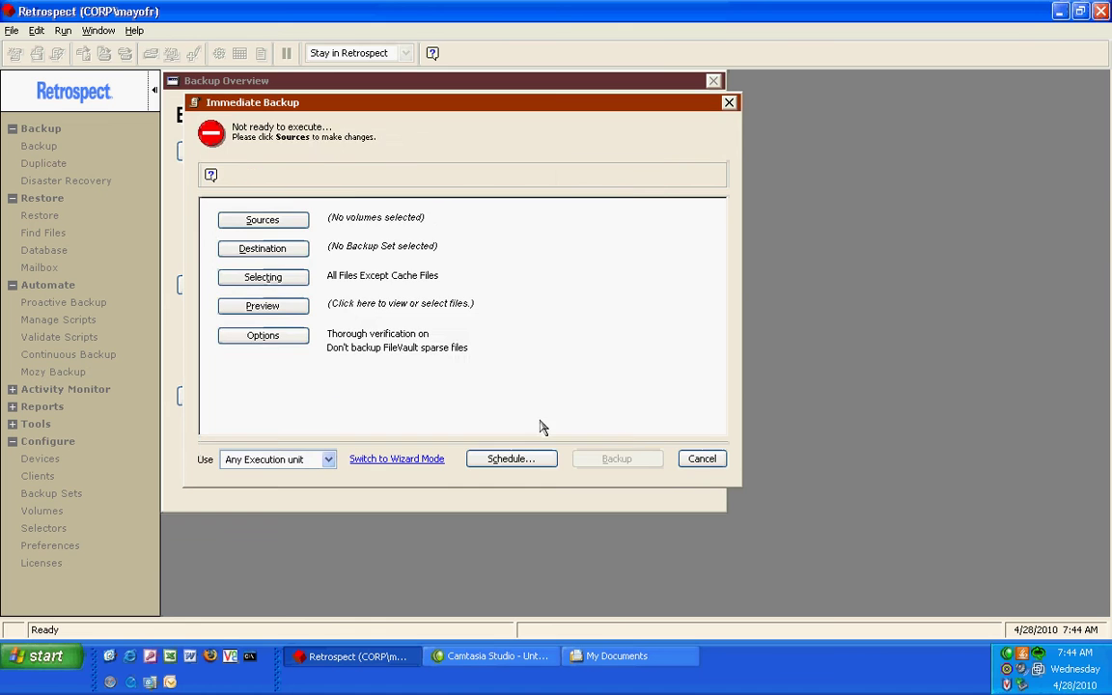
# Start creating a new backup set for the destination, with Disk as its media type
pyautogui.click(261, 250)
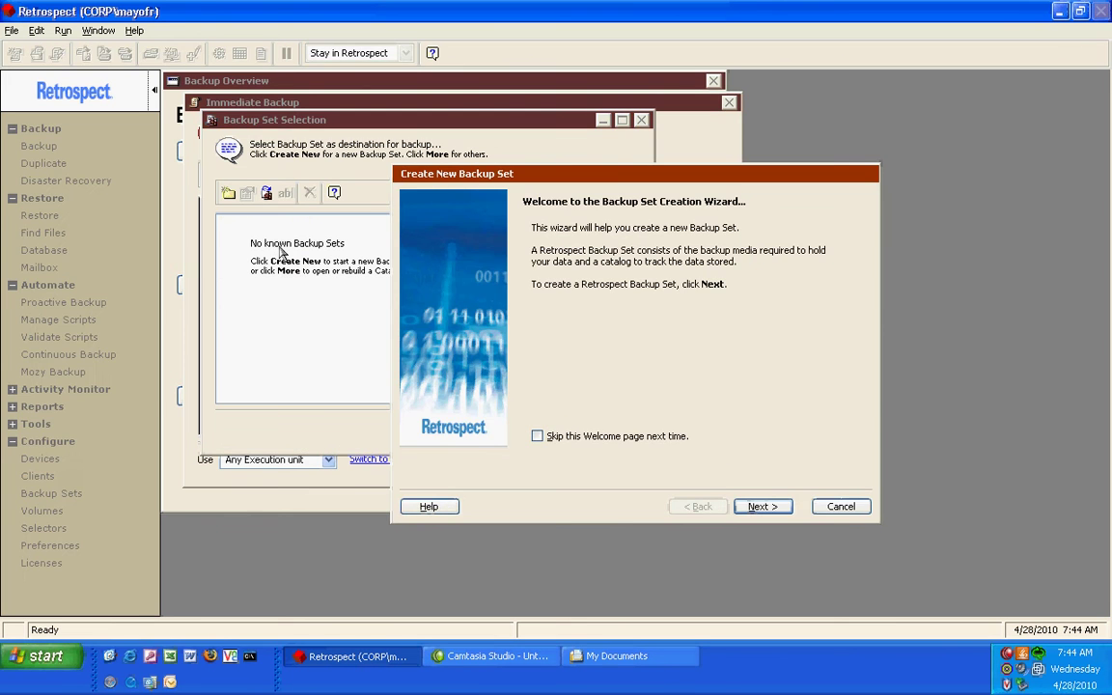
pyautogui.click(748, 509)
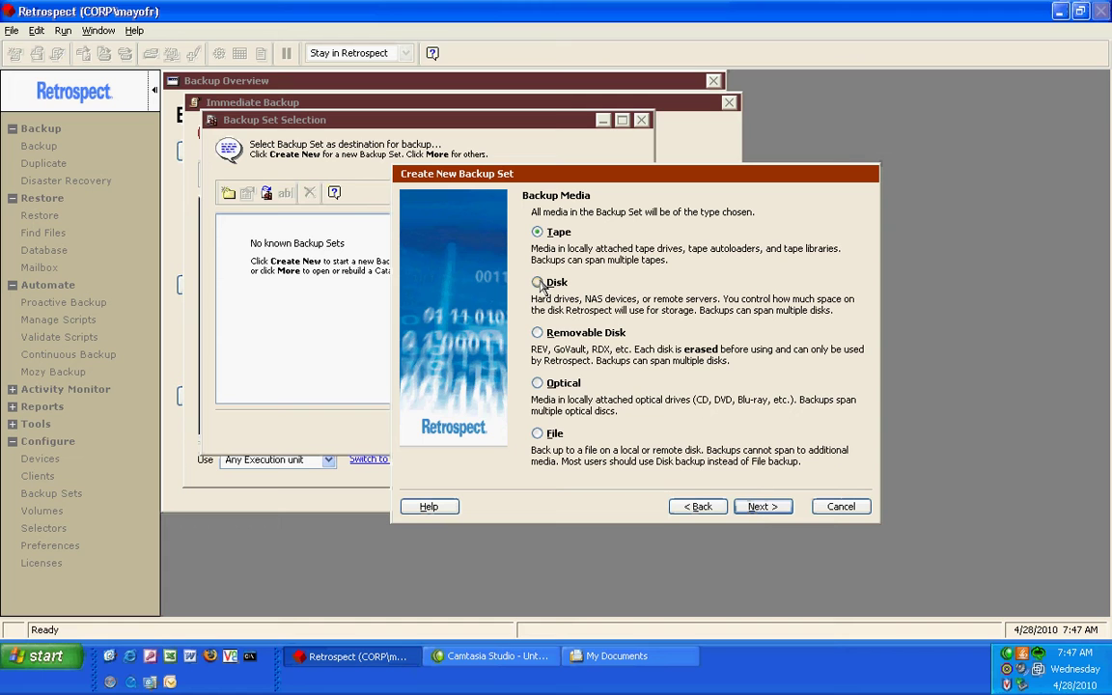
pyautogui.click(755, 507)
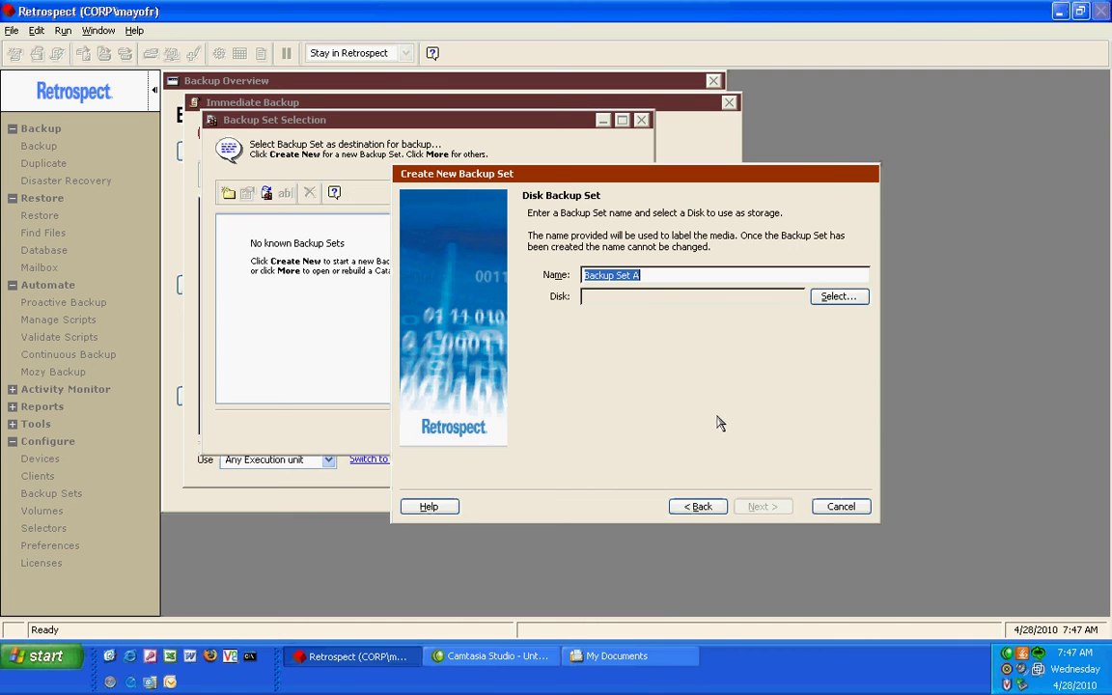
# Keep the name Backup Set A and choose the MY BACKUP (E:) disk as its storage
pyautogui.click(679, 275)
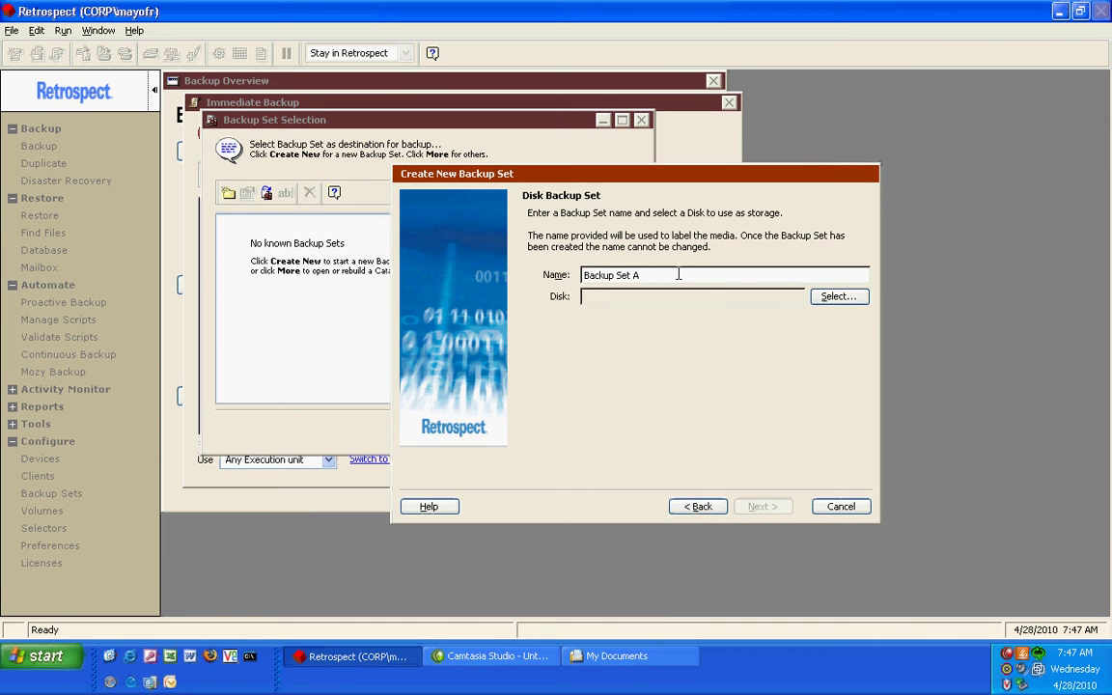
pyautogui.click(837, 297)
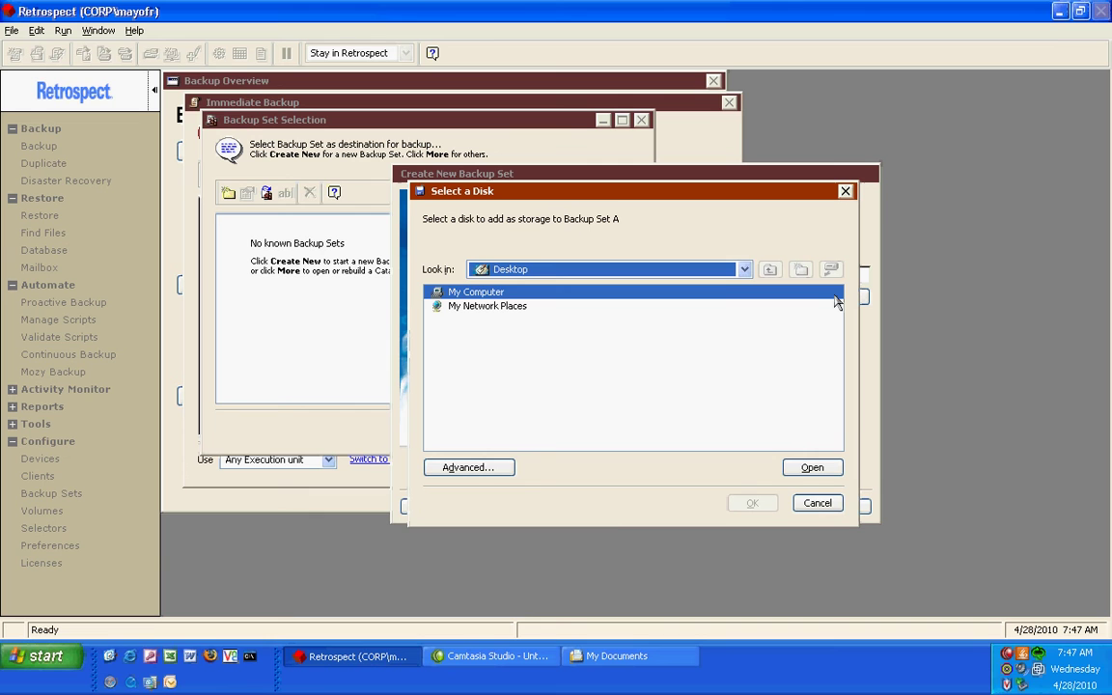
pyautogui.click(708, 290)
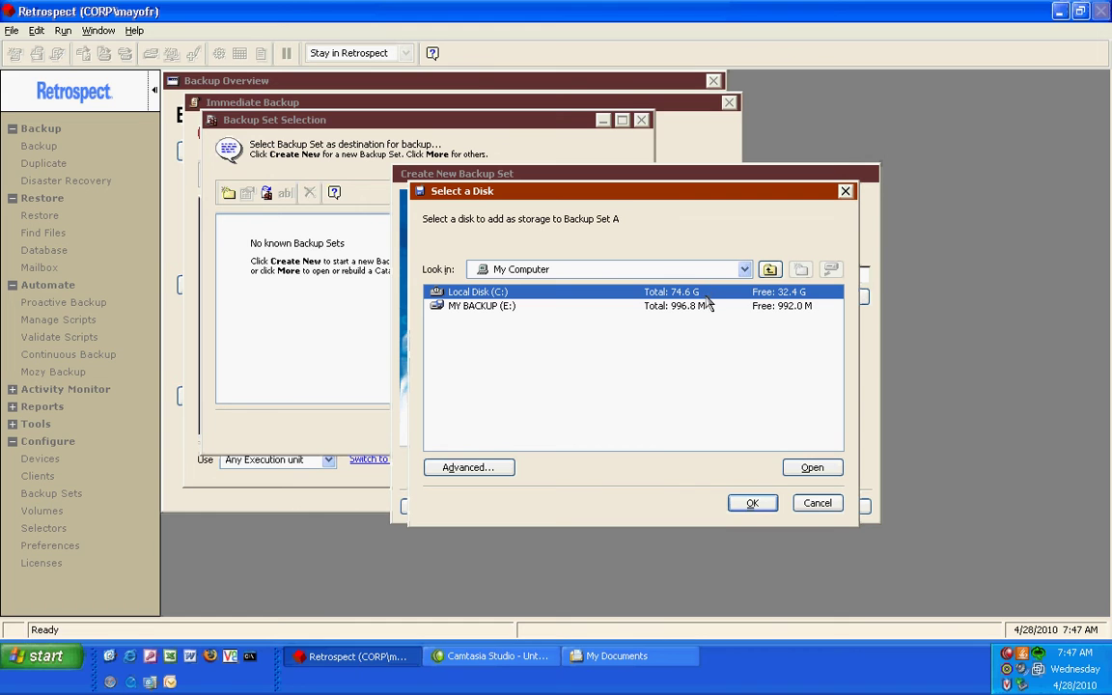
pyautogui.click(703, 306)
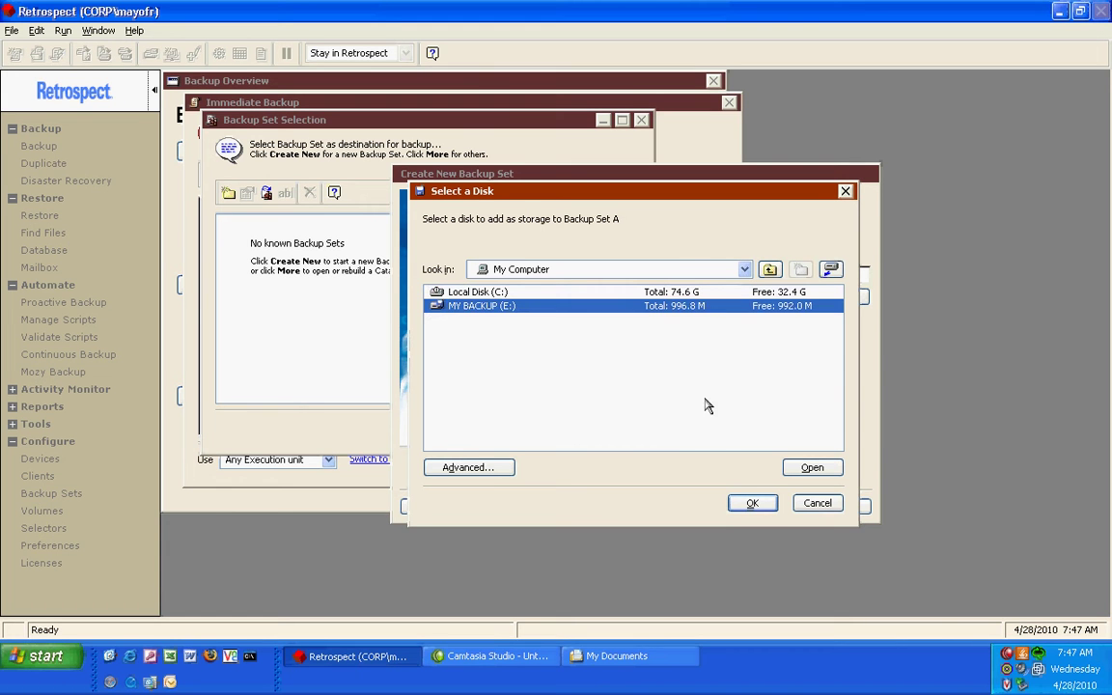
pyautogui.click(753, 503)
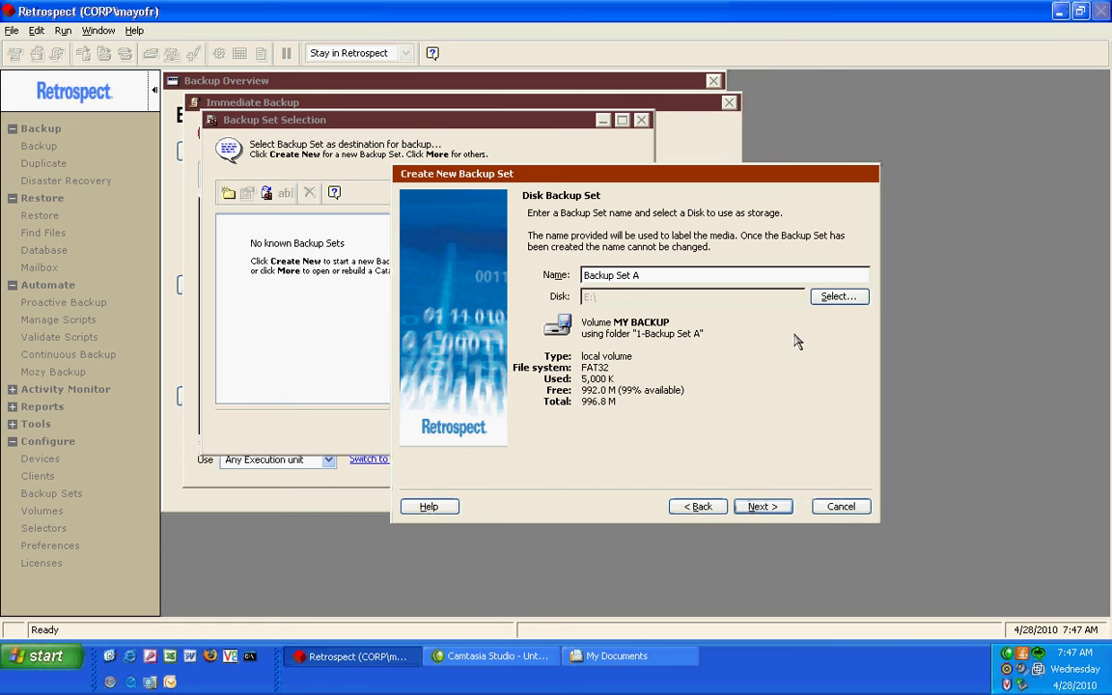
# Finish creating Backup Set A with security None and the default catalog location, and select it as the backup destination
pyautogui.click(763, 507)
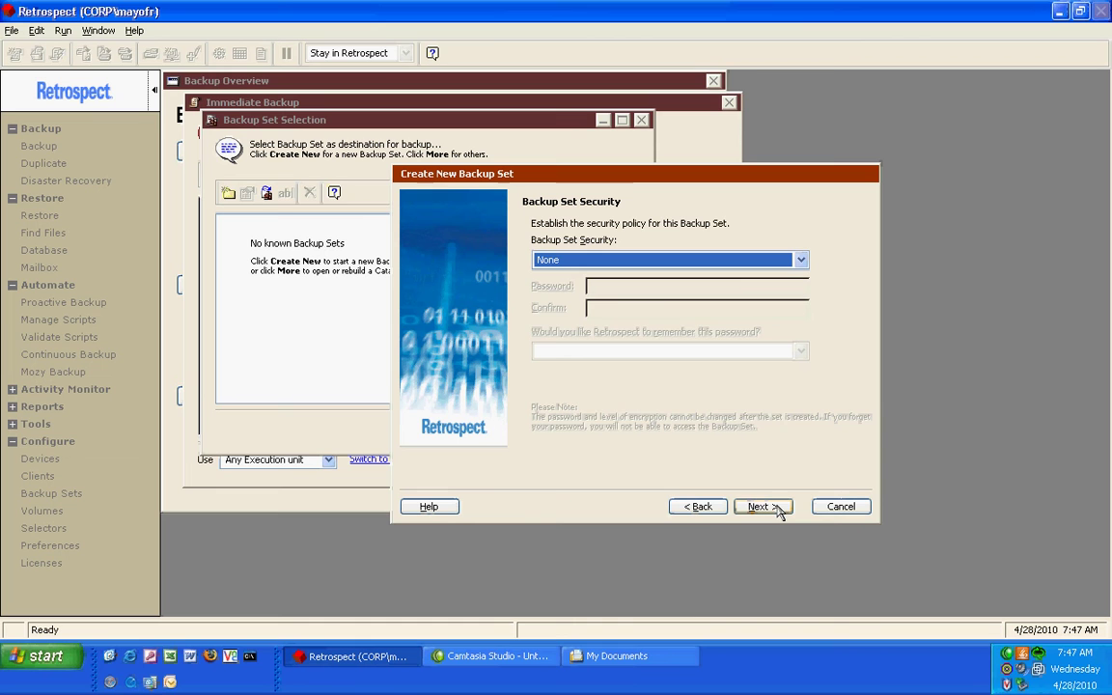
pyautogui.click(729, 260)
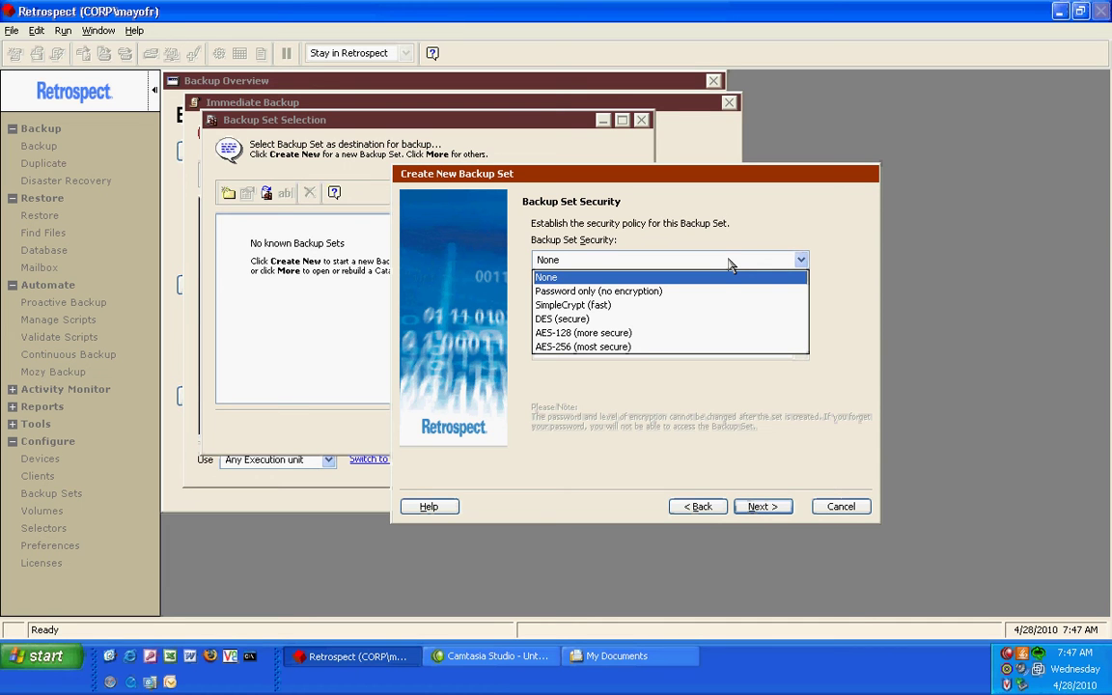
pyautogui.click(725, 278)
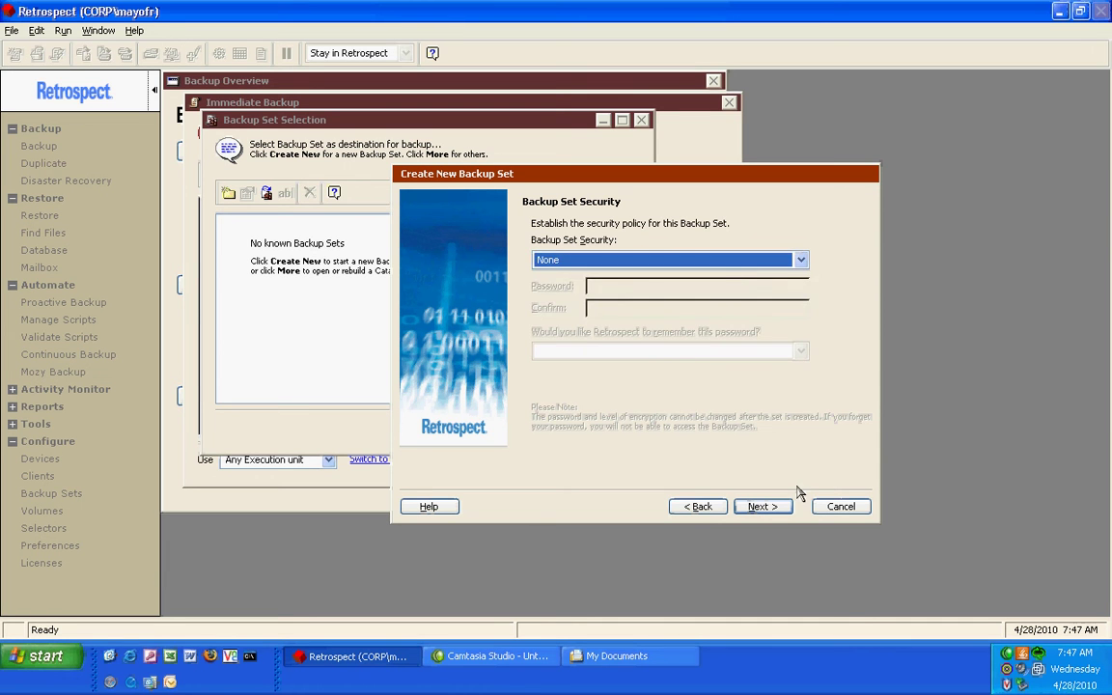
pyautogui.click(776, 509)
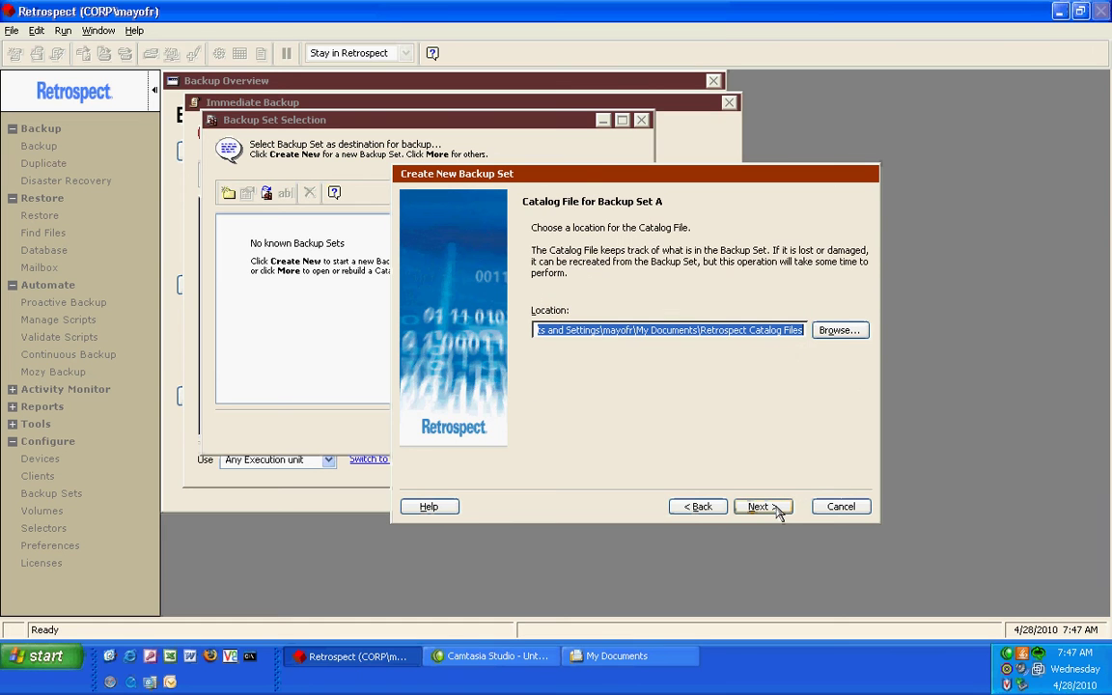
pyautogui.click(778, 511)
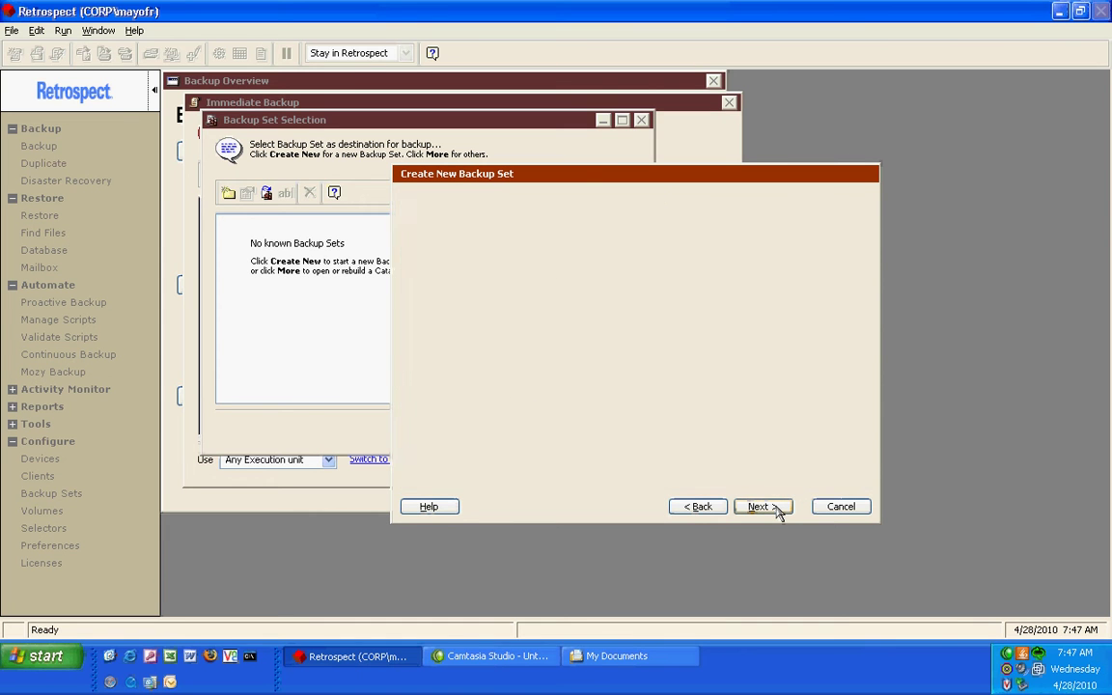
pyautogui.click(777, 509)
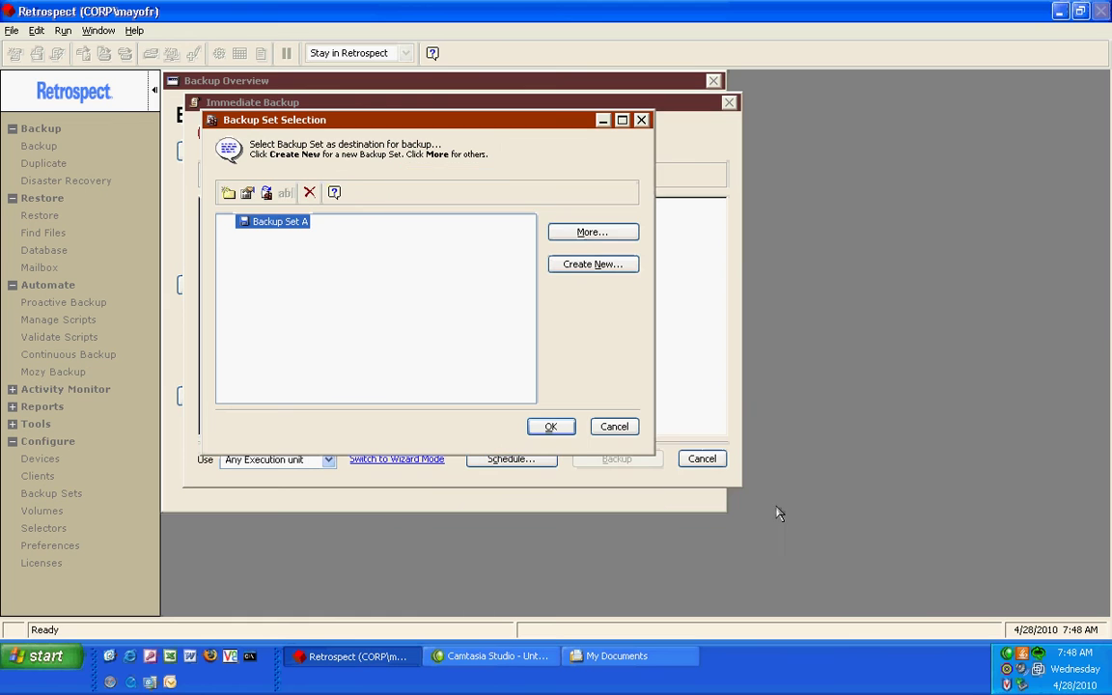
pyautogui.click(556, 431)
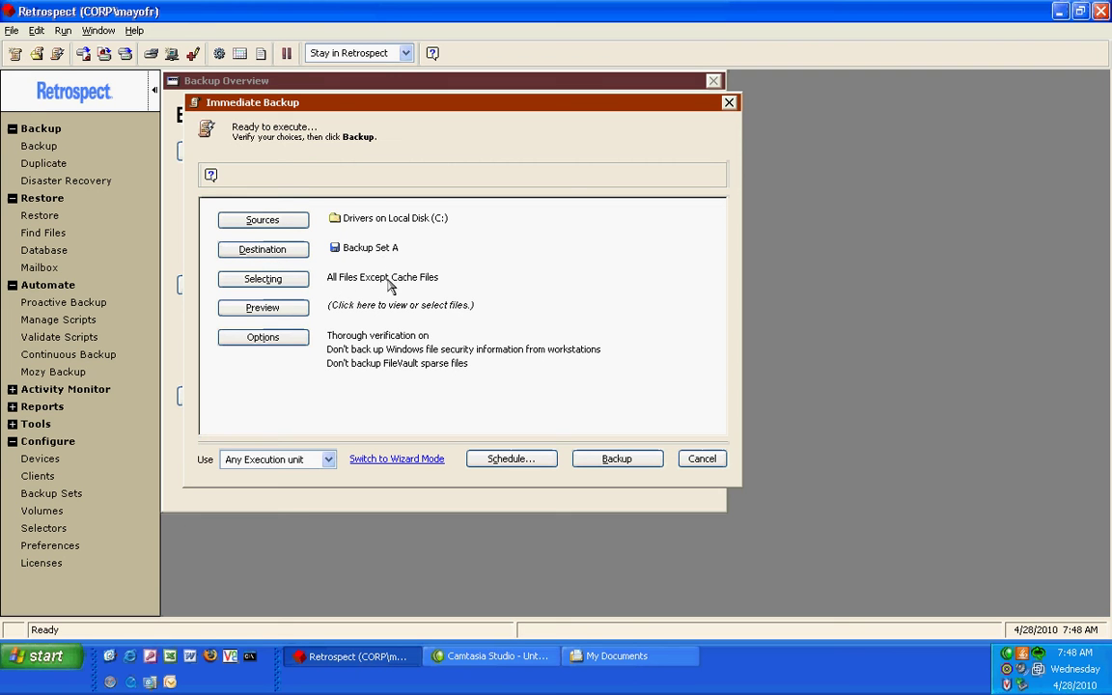
# Set the backup's file selection criteria to the predefined All Files selector
pyautogui.click(264, 279)
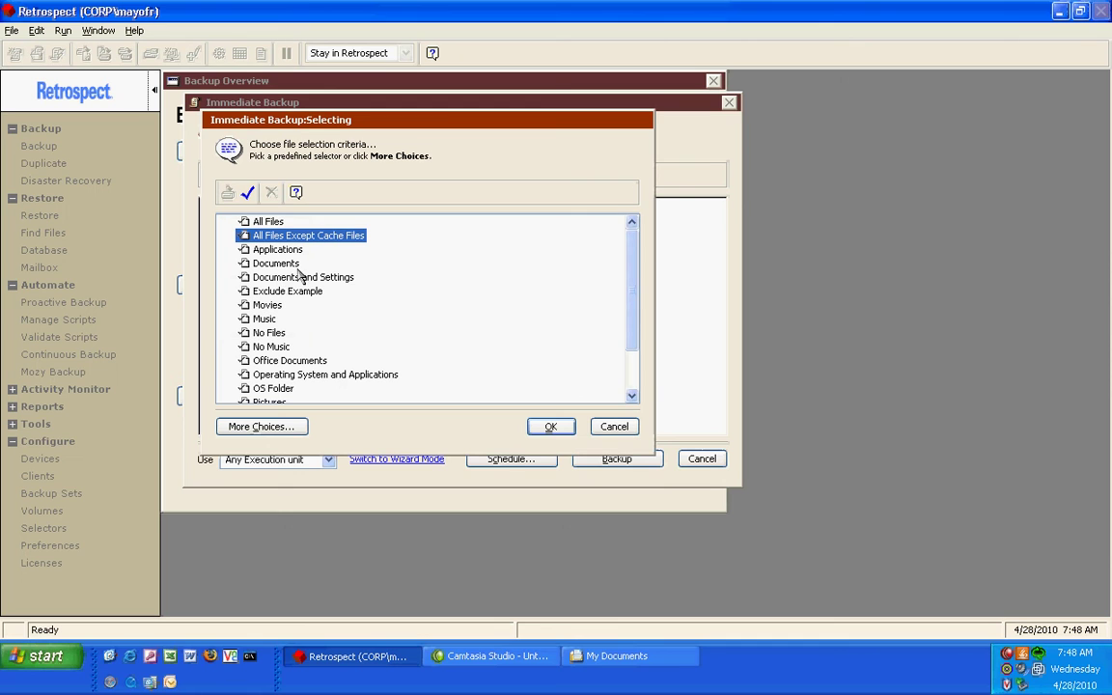
pyautogui.click(268, 222)
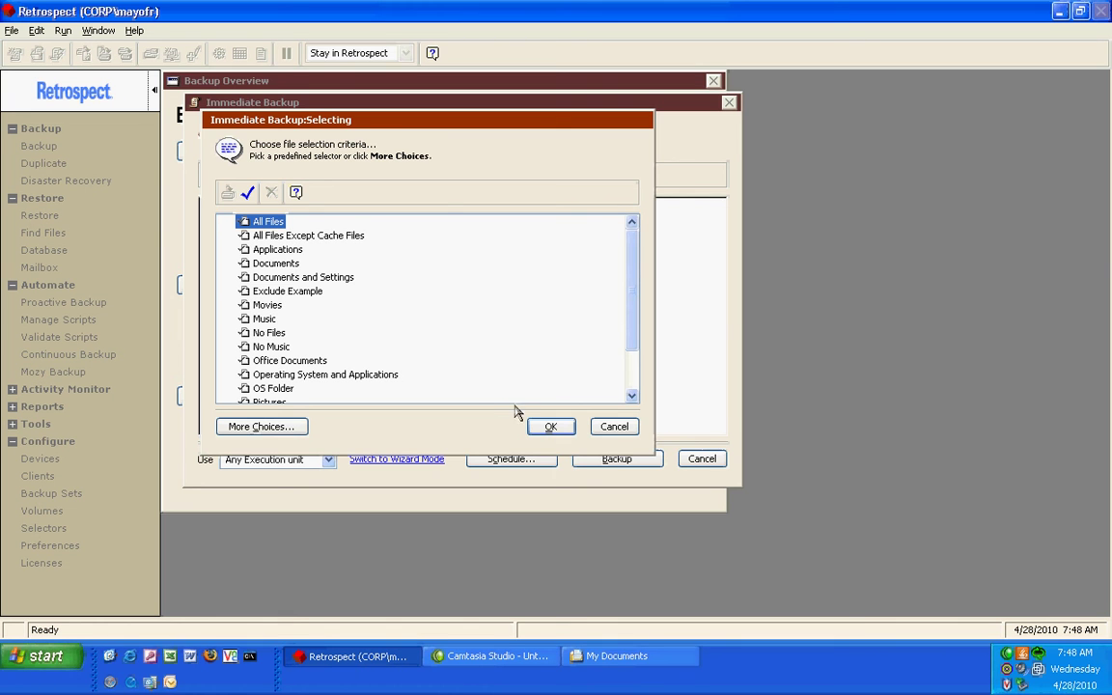
pyautogui.click(551, 426)
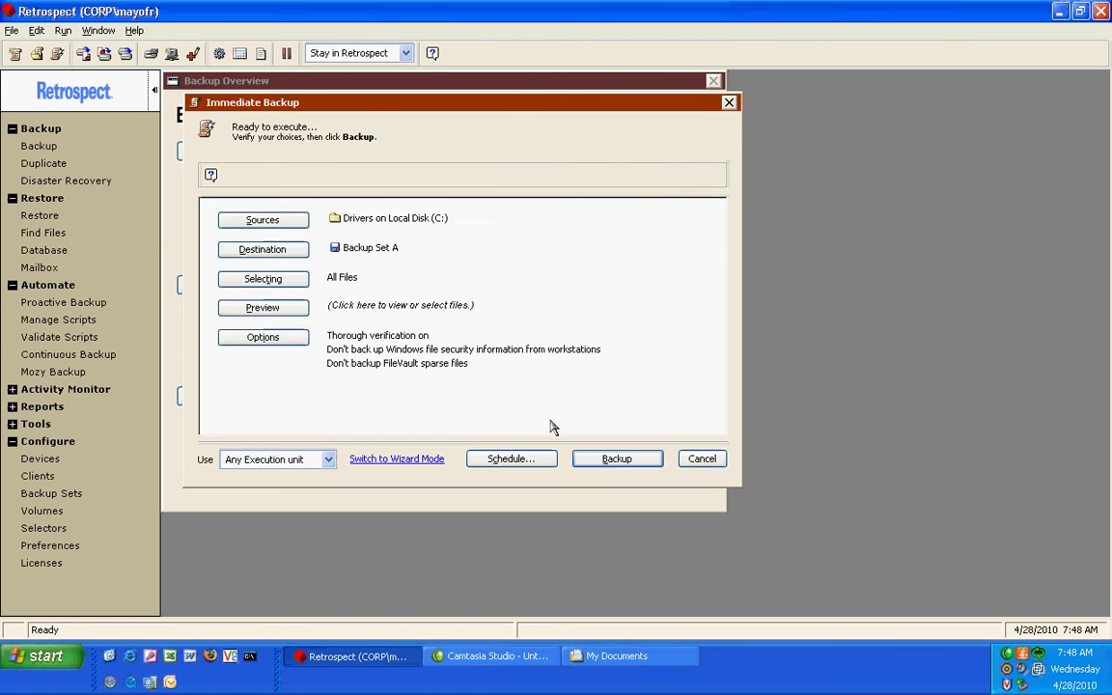
# Mark only the 380v, 490sata, 620v and 670ati folders in the Drivers file preview and start the immediate backup
pyautogui.click(289, 307)
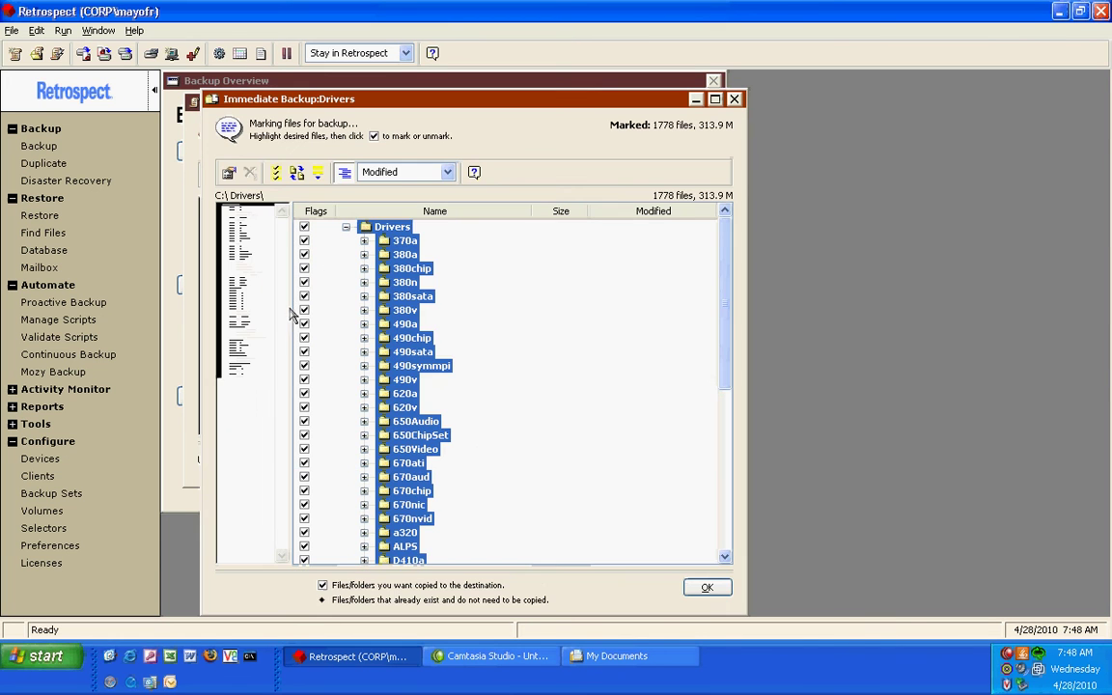
pyautogui.click(304, 227)
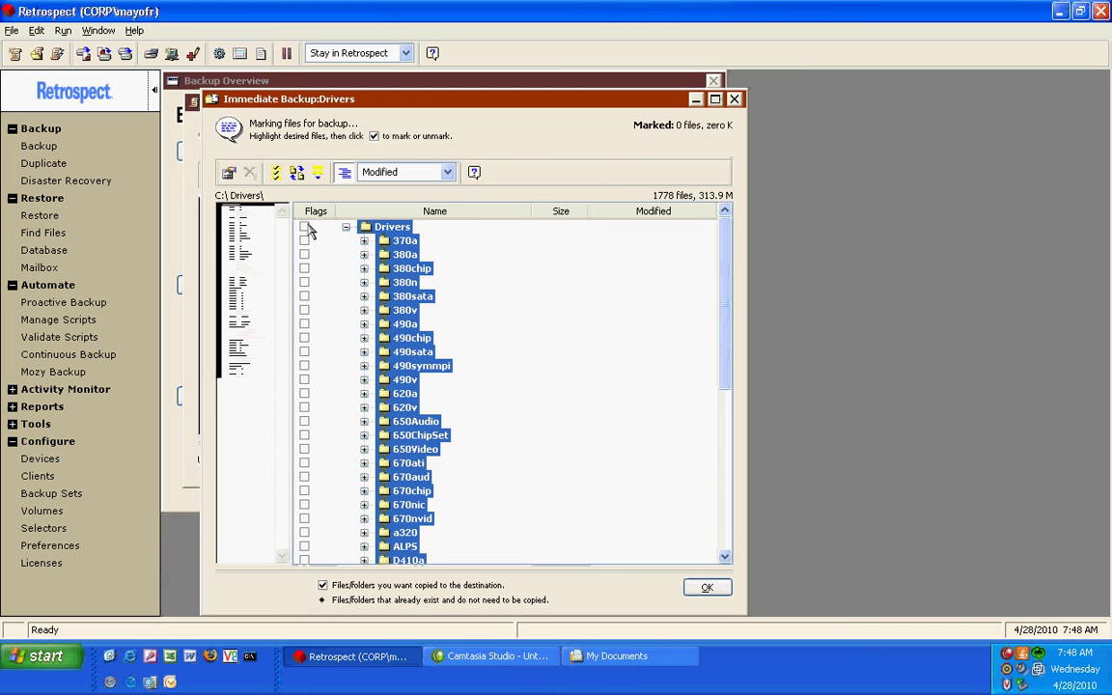
pyautogui.click(312, 295)
pyautogui.click(304, 309)
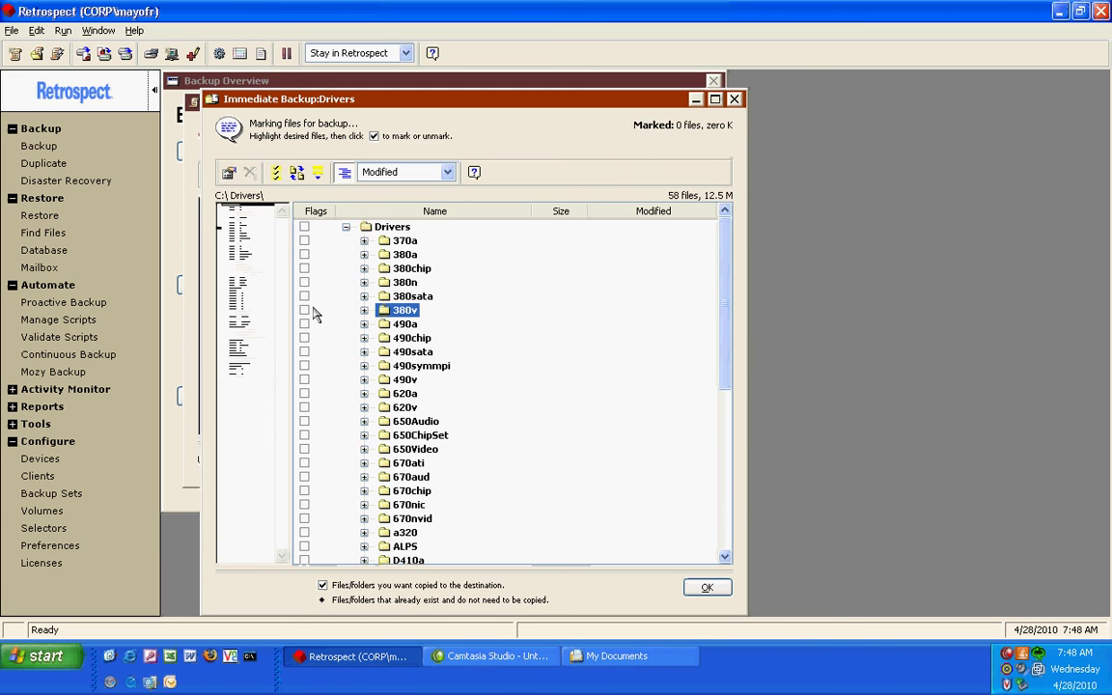
pyautogui.click(304, 351)
pyautogui.click(304, 407)
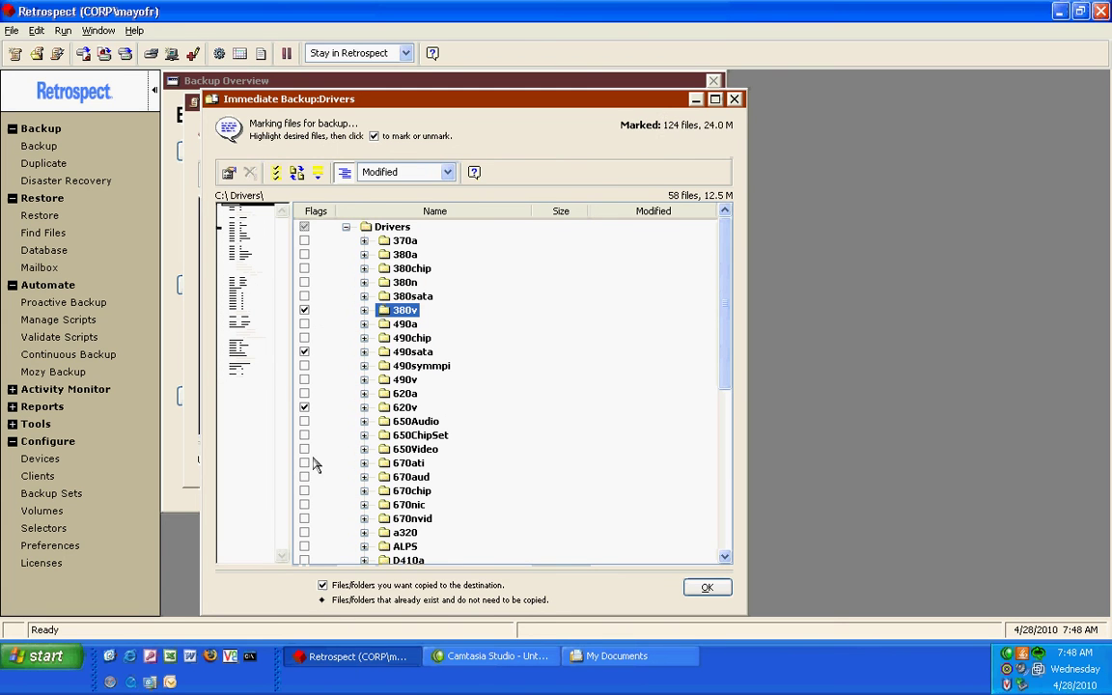
pyautogui.click(313, 464)
pyautogui.click(304, 463)
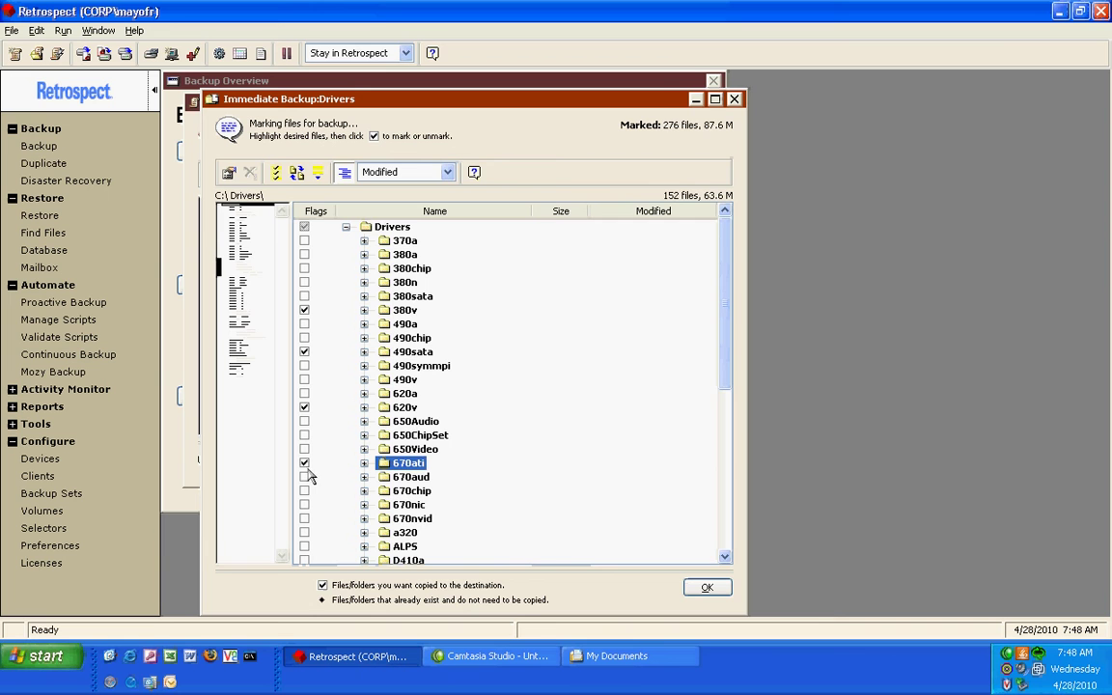
pyautogui.click(706, 587)
pyautogui.click(626, 461)
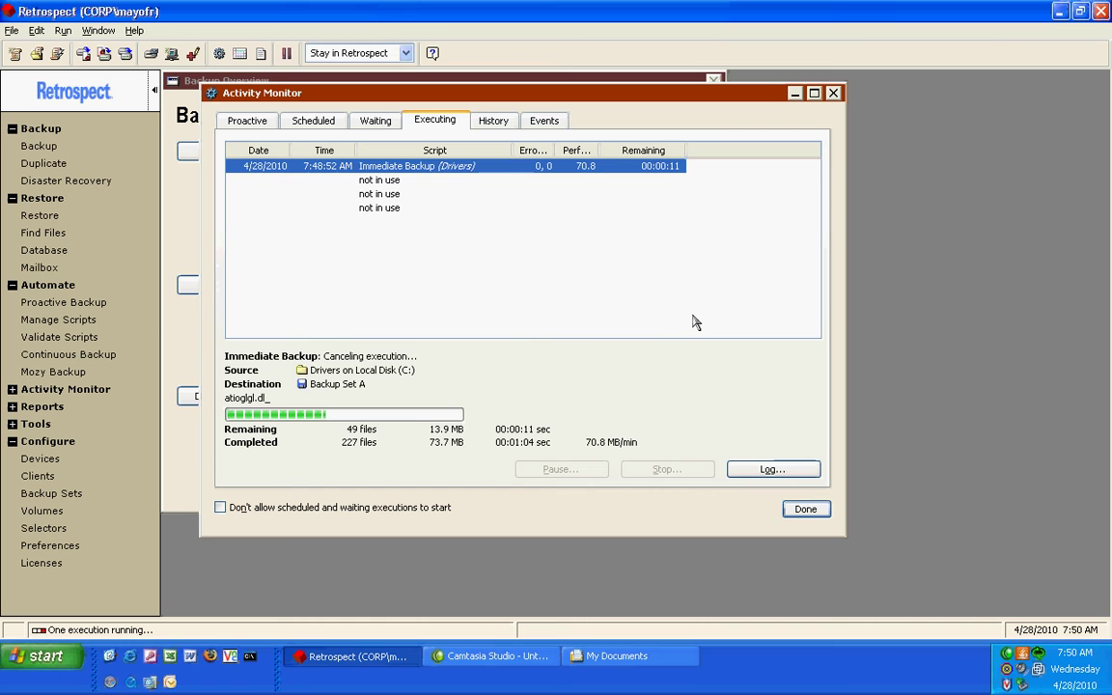
# Examine the history of past executions, checking the source, destination and completion details of several entries
pyautogui.click(506, 120)
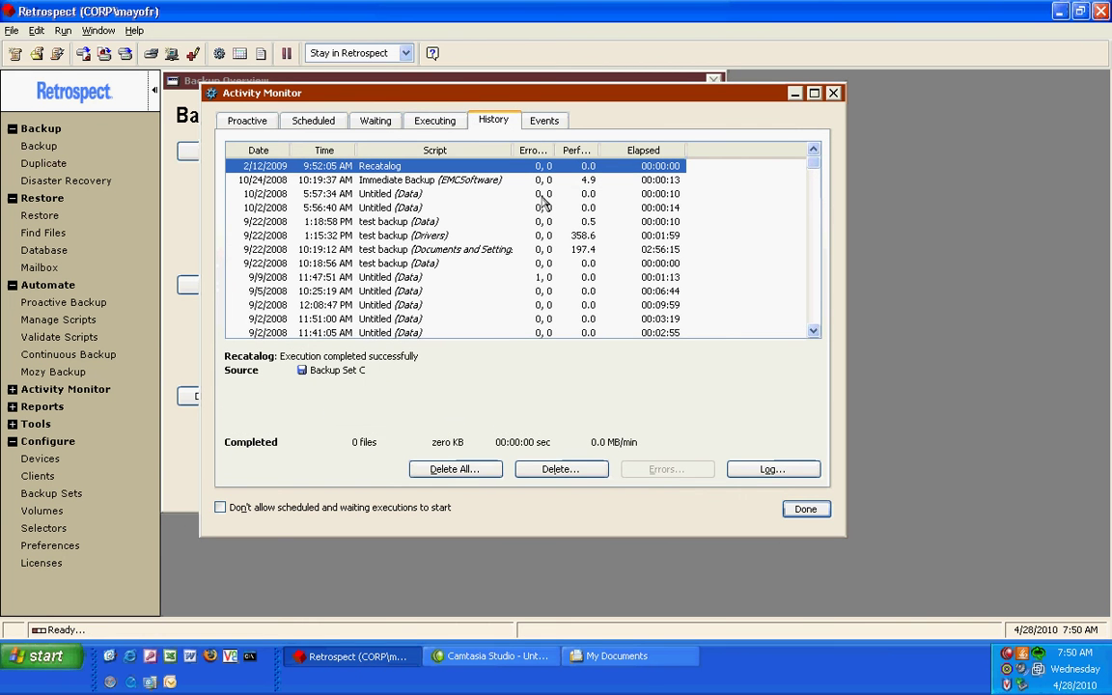
pyautogui.scroll(-4, 543, 201)
pyautogui.scroll(-4, 544, 200)
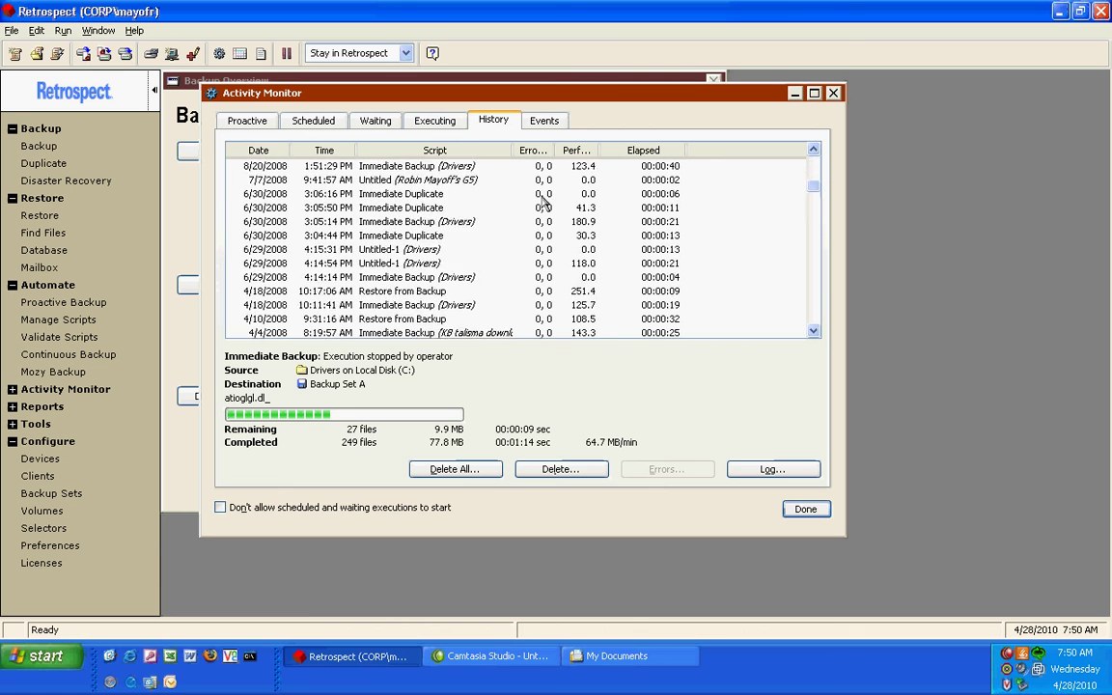
pyautogui.click(544, 200)
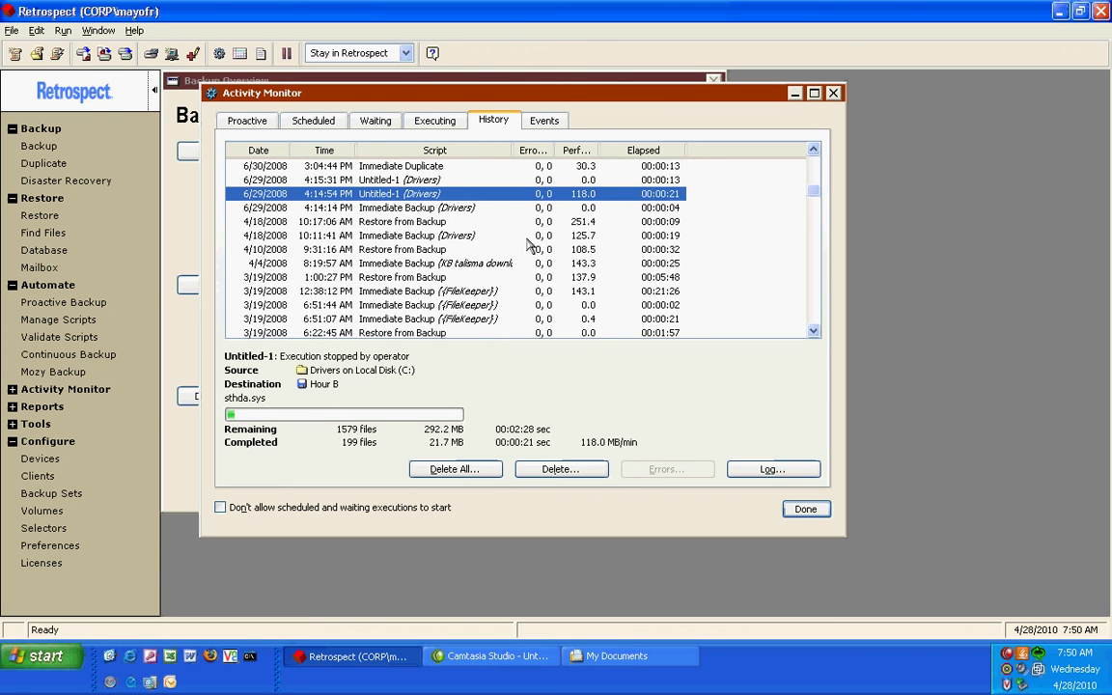
pyautogui.click(533, 237)
pyautogui.click(520, 265)
pyautogui.scroll(-4, 521, 270)
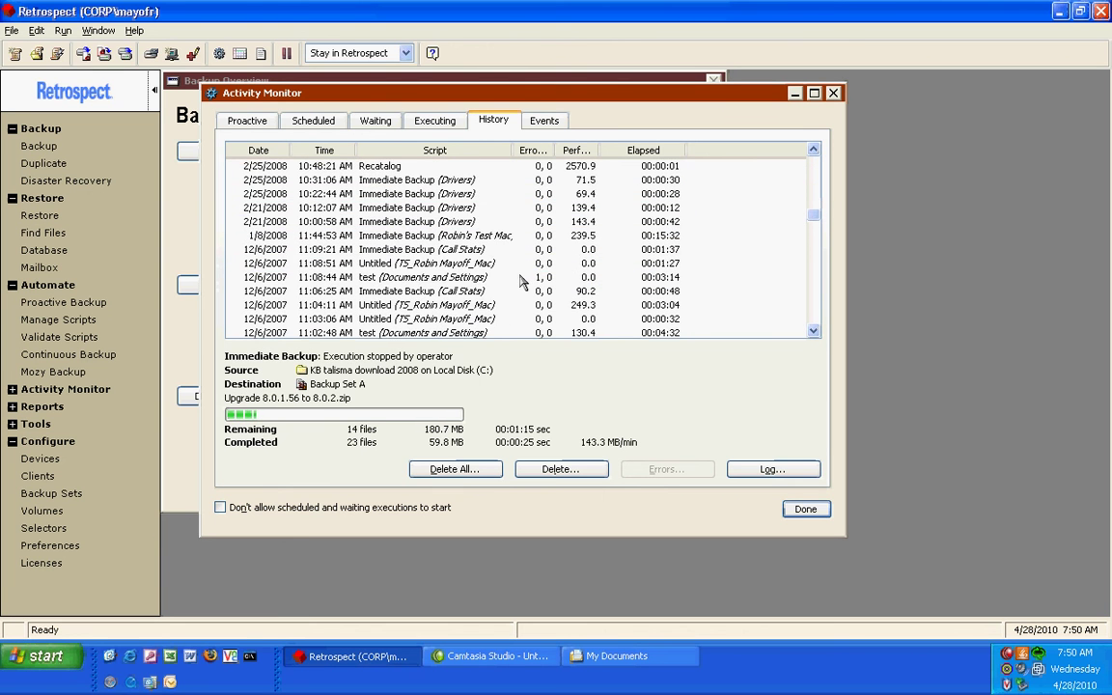
pyautogui.click(513, 277)
pyautogui.click(506, 291)
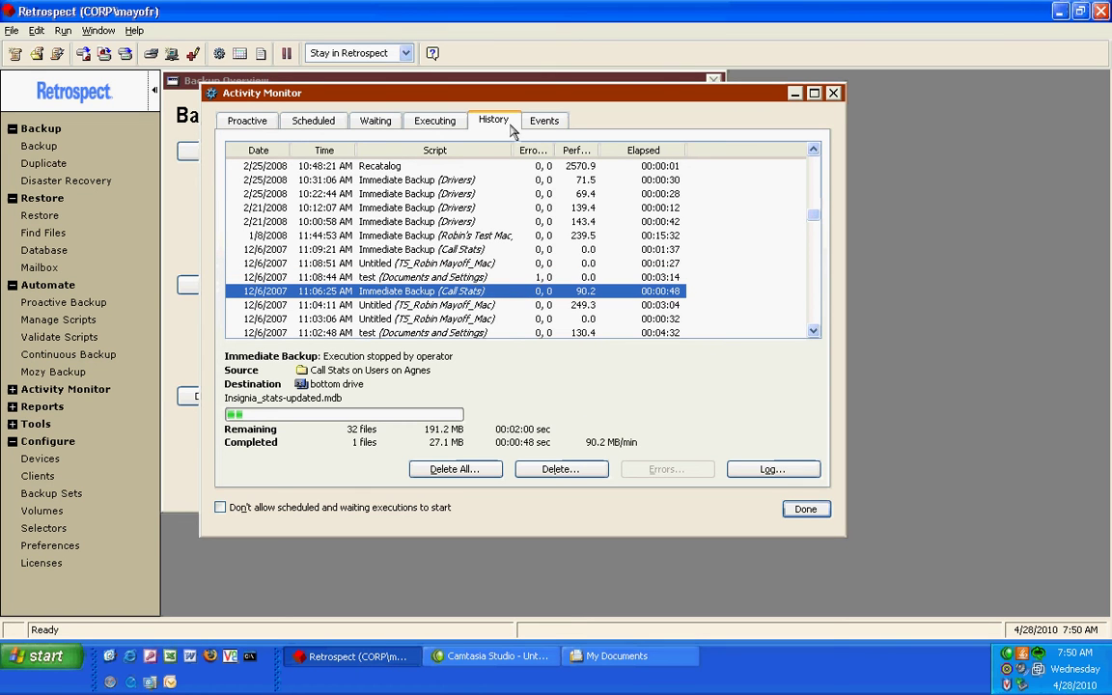
# Review the executing, proactive, scheduled and waiting operations in the Activity Monitor
pyautogui.click(431, 119)
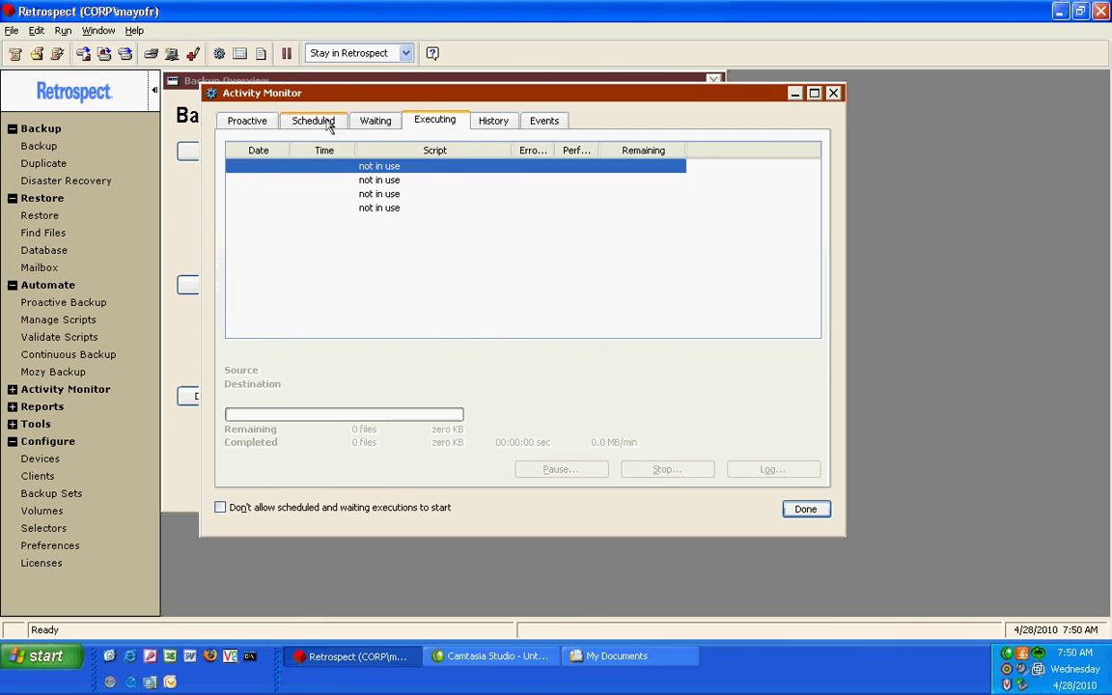
pyautogui.click(264, 124)
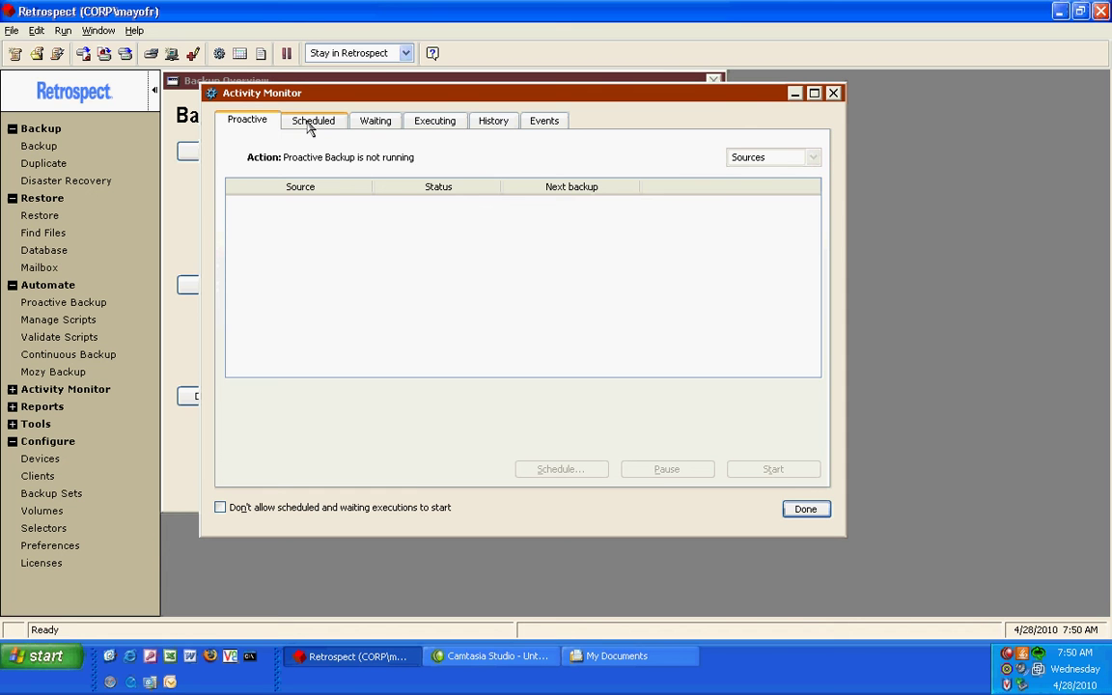
pyautogui.click(309, 126)
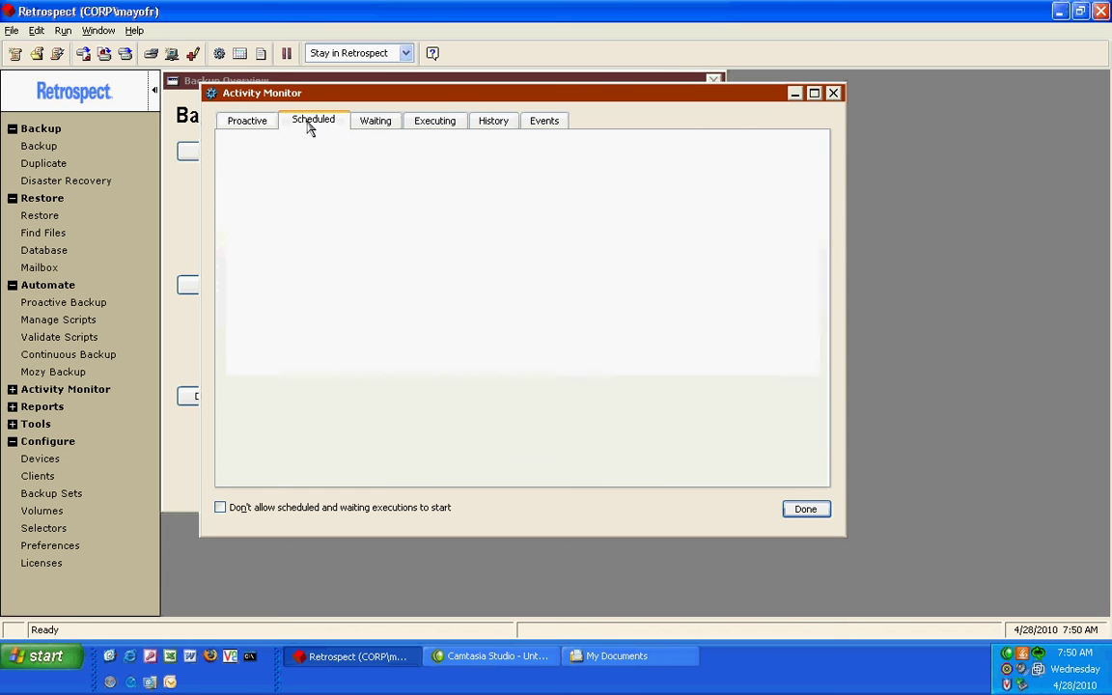
pyautogui.click(379, 126)
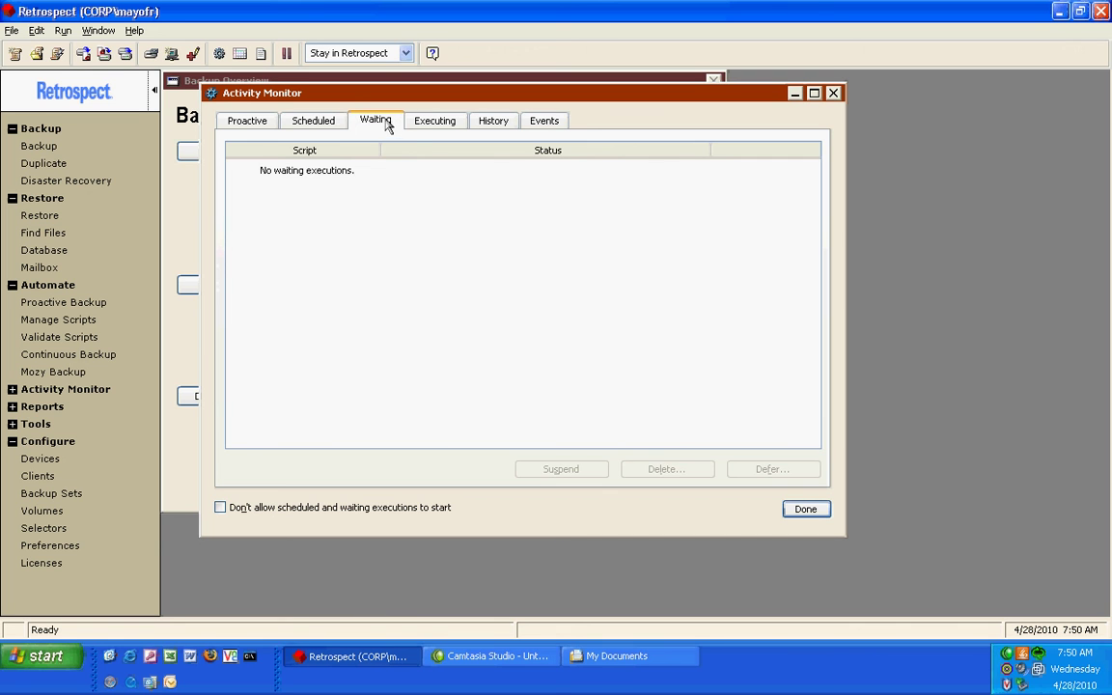
pyautogui.click(425, 119)
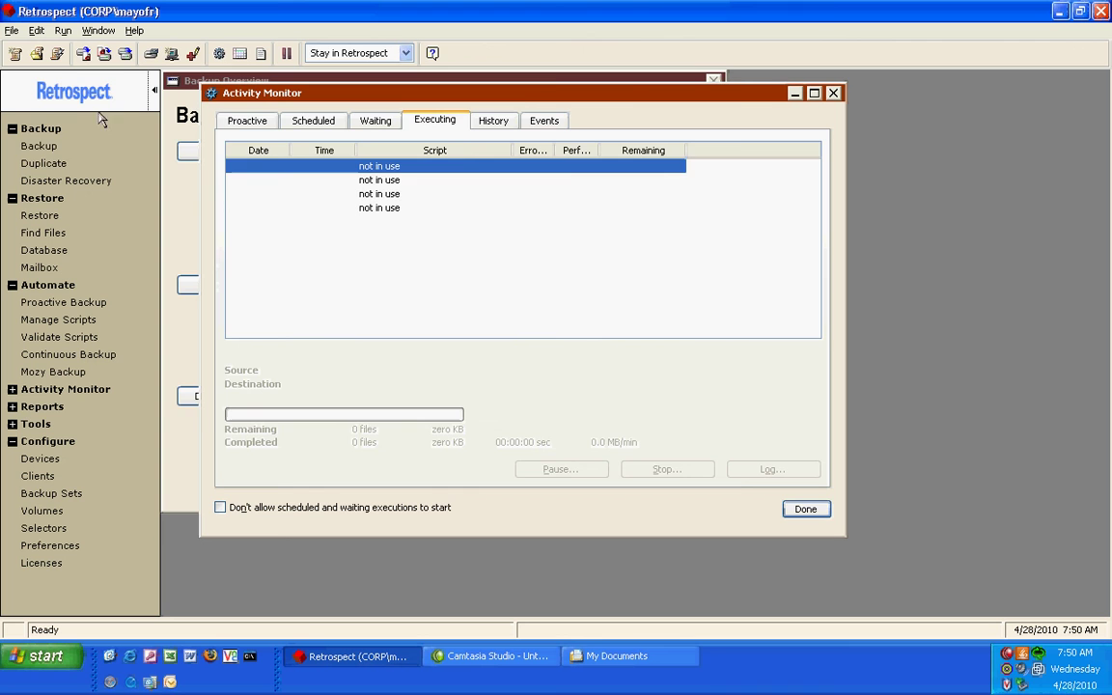
# Return to the immediate backup setup and turn it into a schedulable script named My Scheduled Backup
pyautogui.click(43, 147)
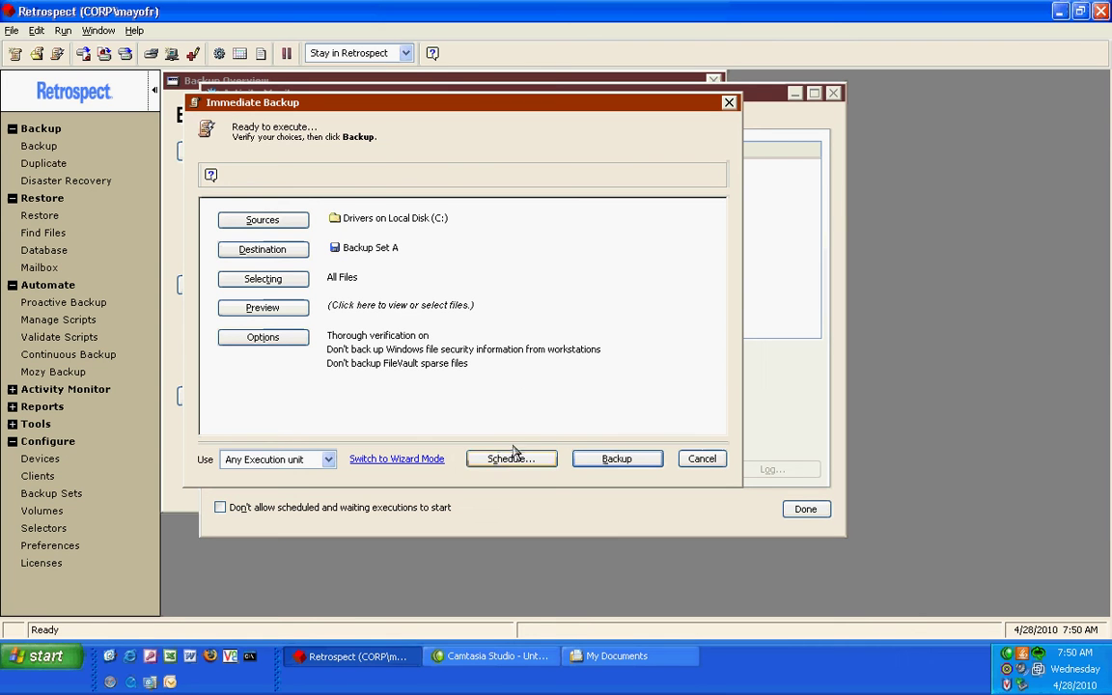
pyautogui.click(512, 460)
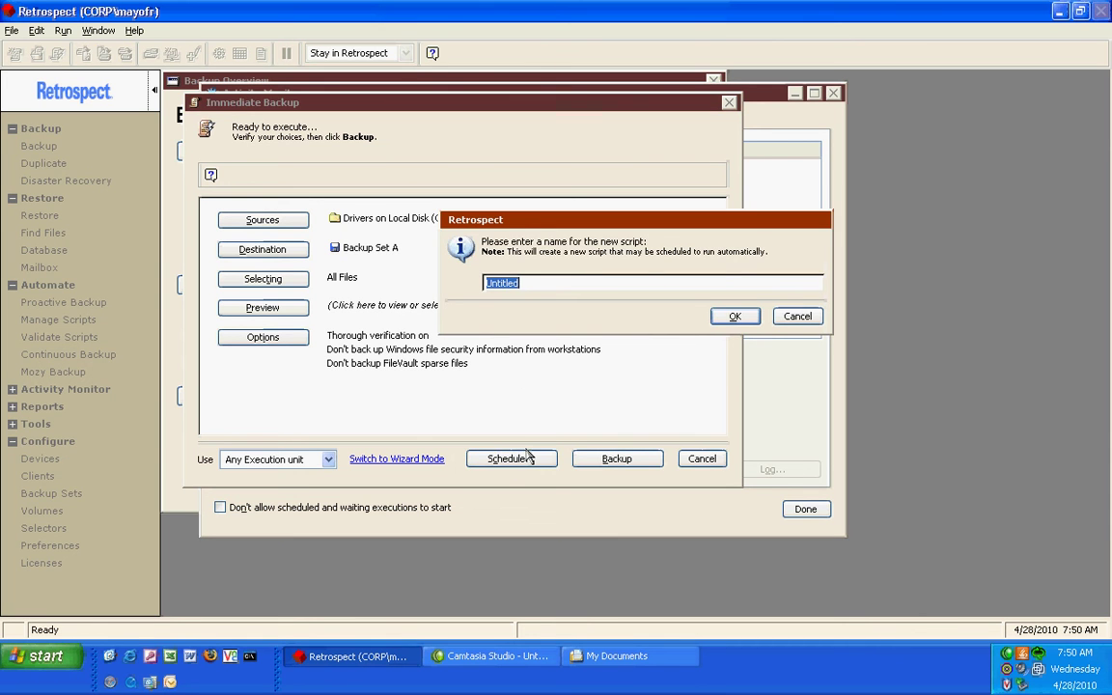
pyautogui.write('My Scheduled Backup')
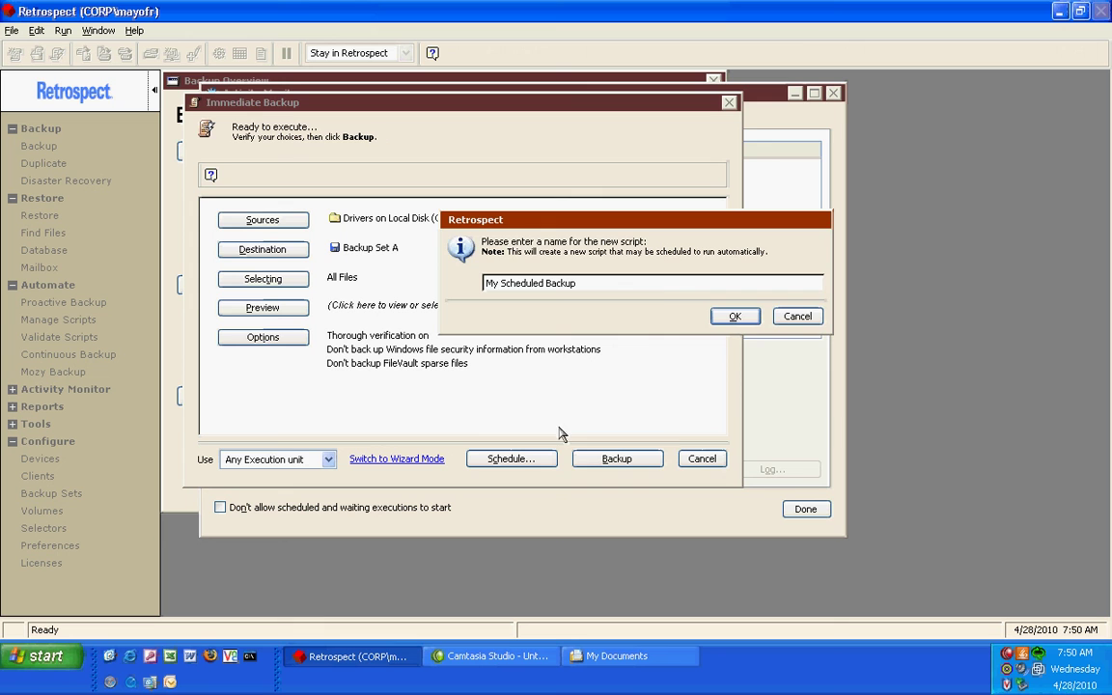
pyautogui.click(731, 316)
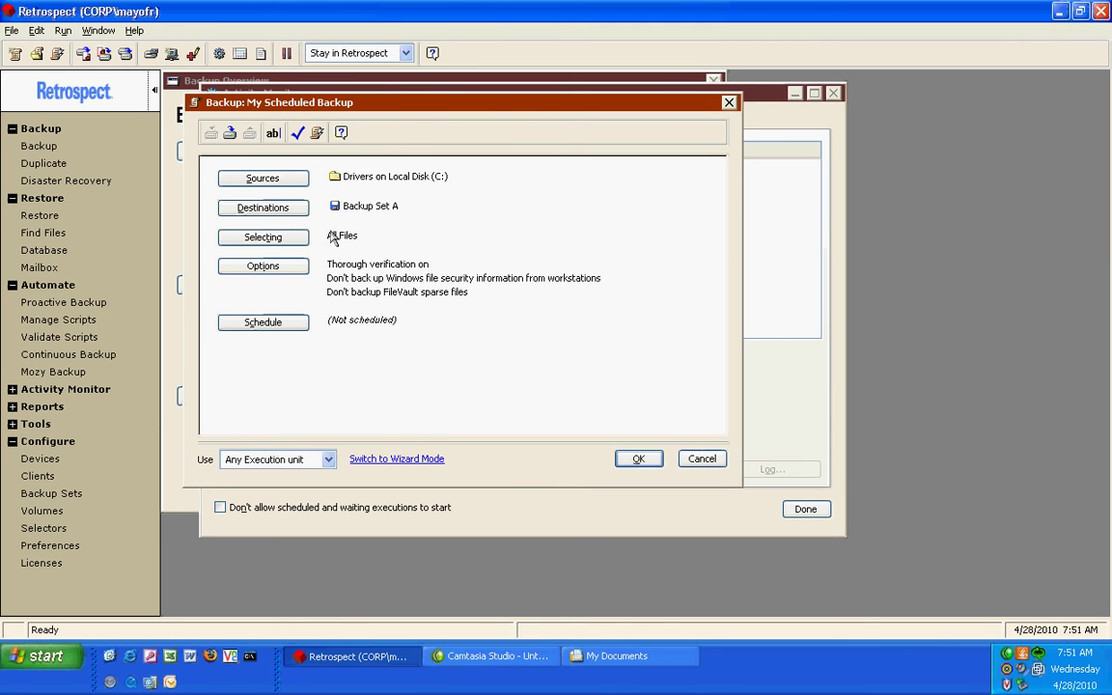
# Add all three computers listed under Backup Clients to the script's sources, alongside the Drivers folder
pyautogui.click(279, 178)
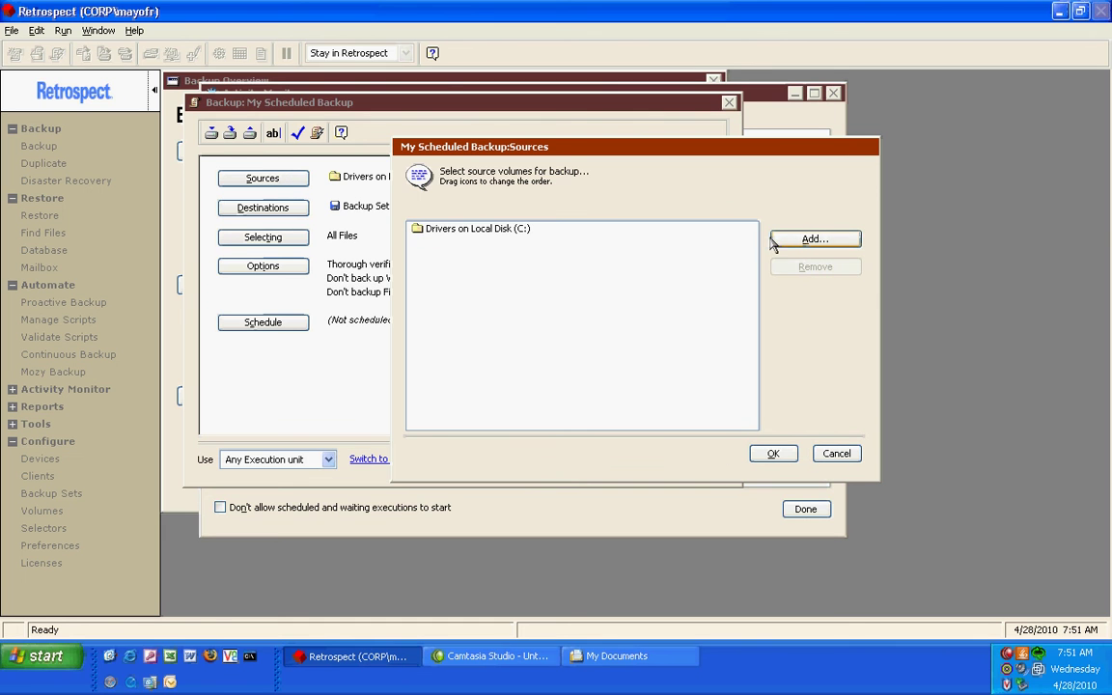
pyautogui.click(801, 249)
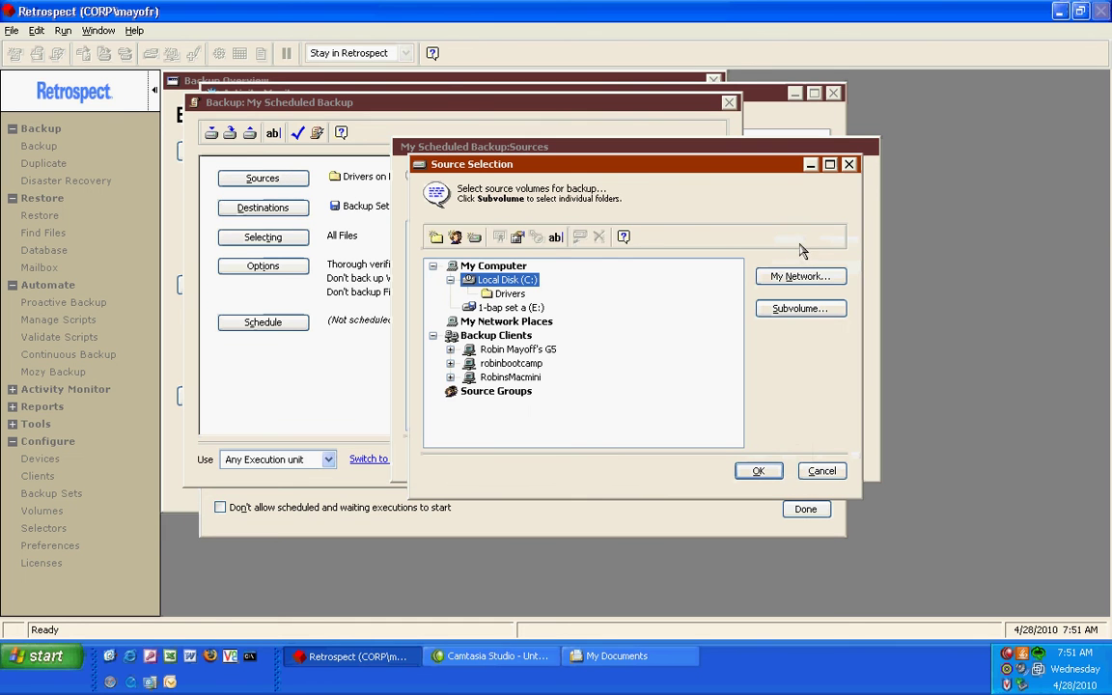
pyautogui.click(517, 335)
pyautogui.click(518, 350)
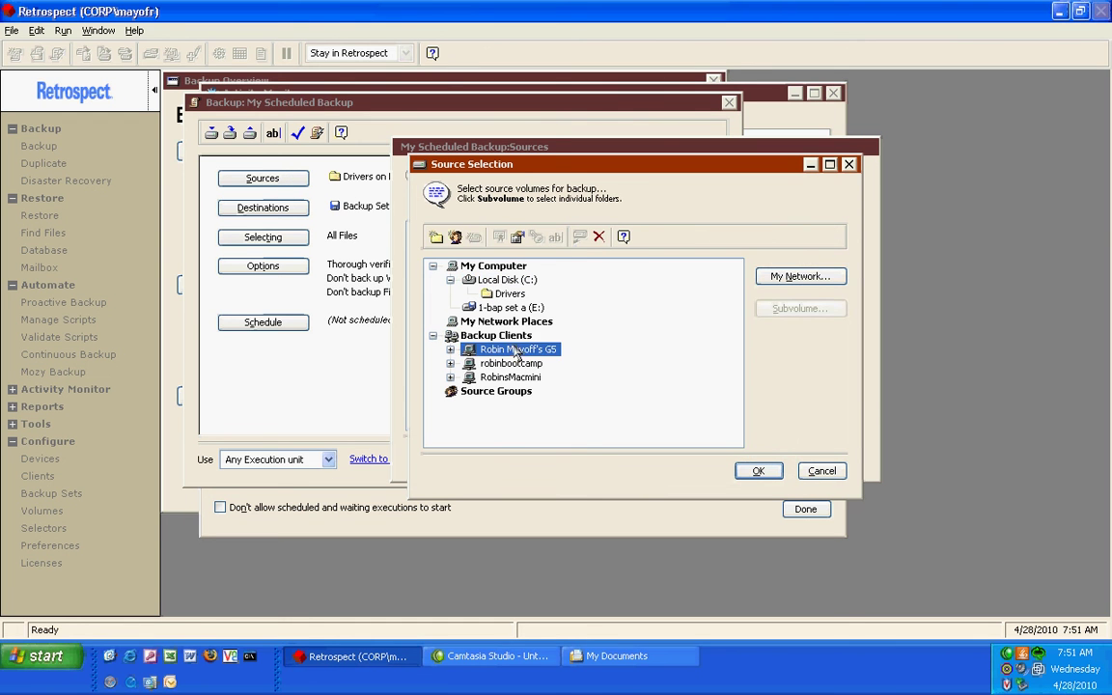
pyautogui.keyDown('shift'); pyautogui.click(509, 377); pyautogui.keyUp('shift')
pyautogui.click(758, 472)
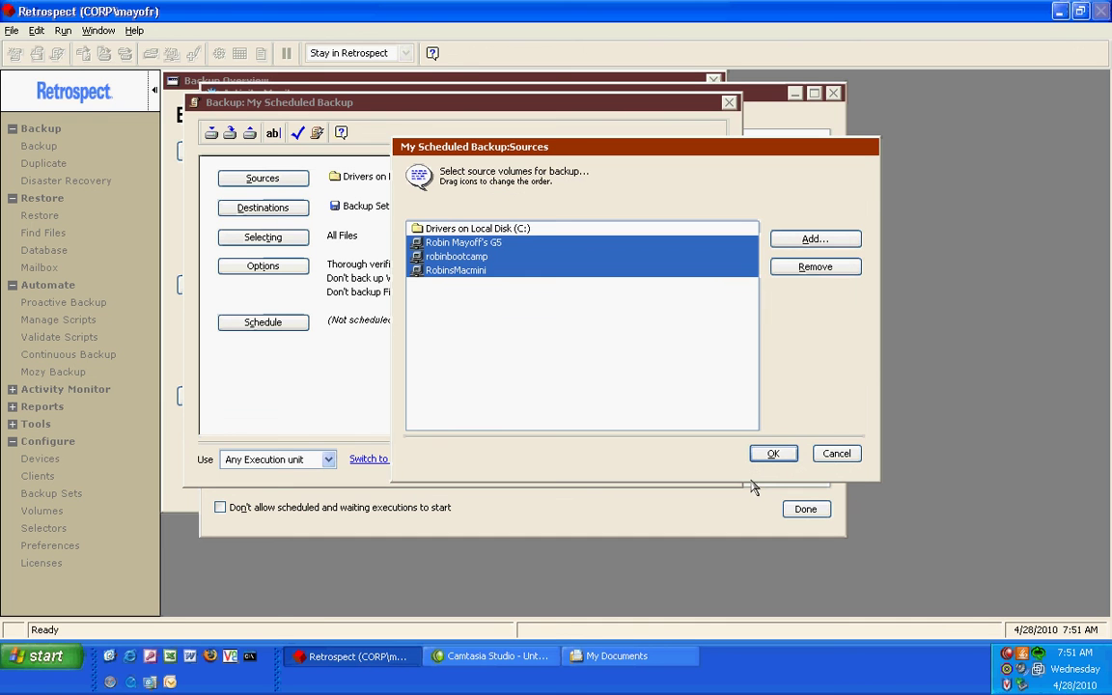
pyautogui.click(775, 453)
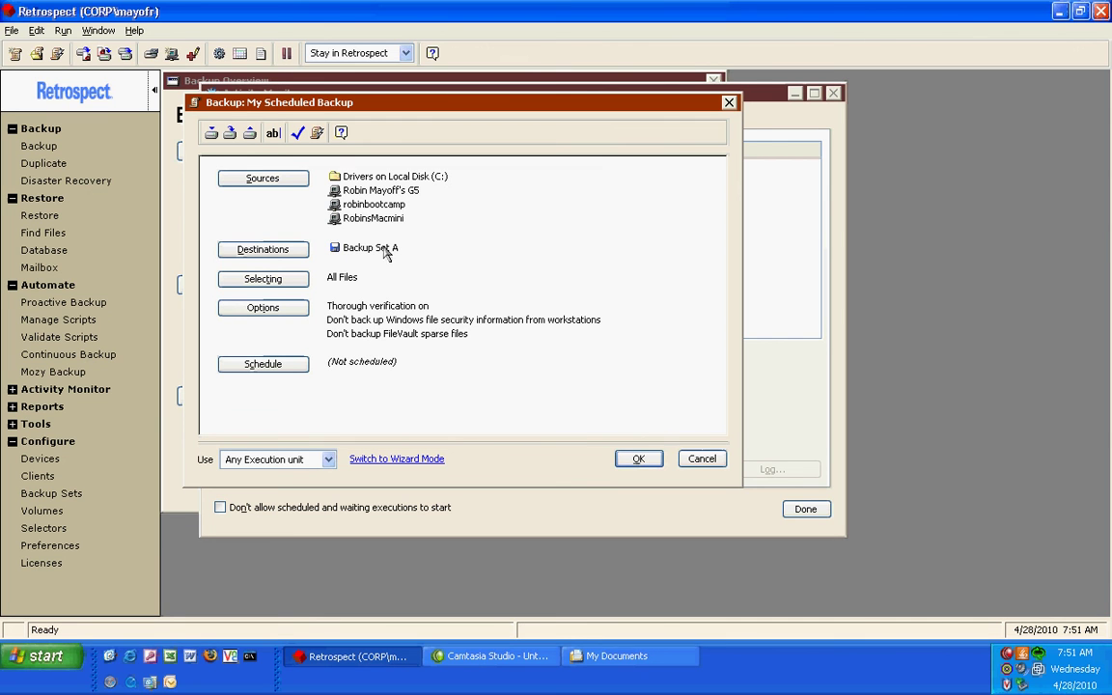
# Add a Day of week scheduler to the script, running Monday through Friday
pyautogui.click(296, 364)
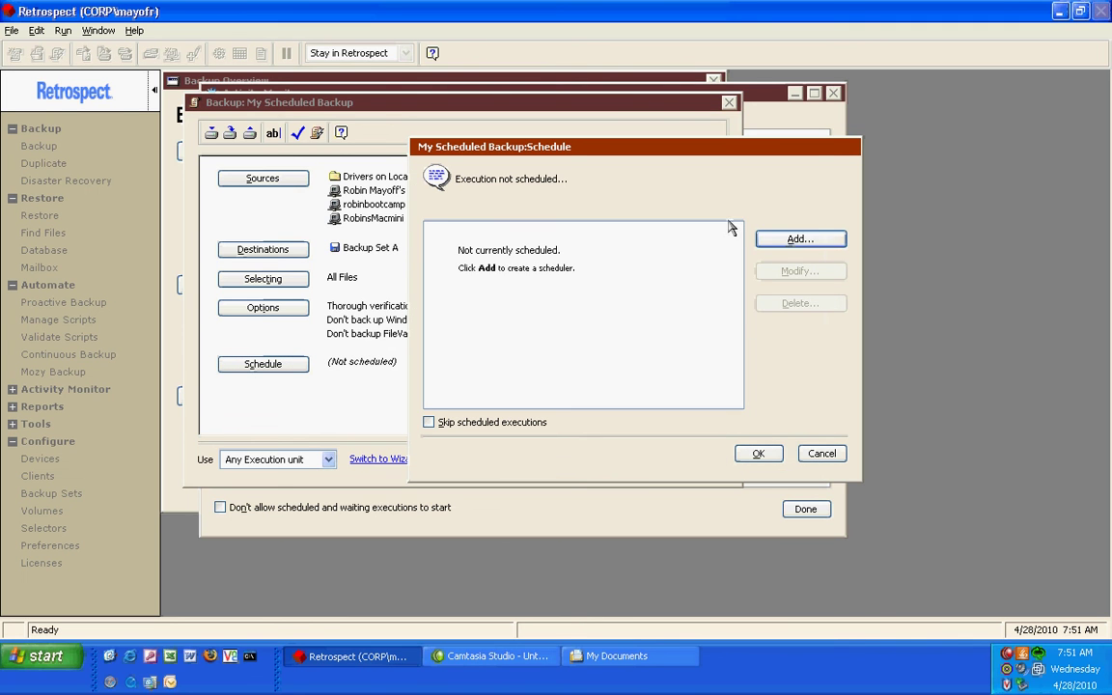
pyautogui.click(801, 239)
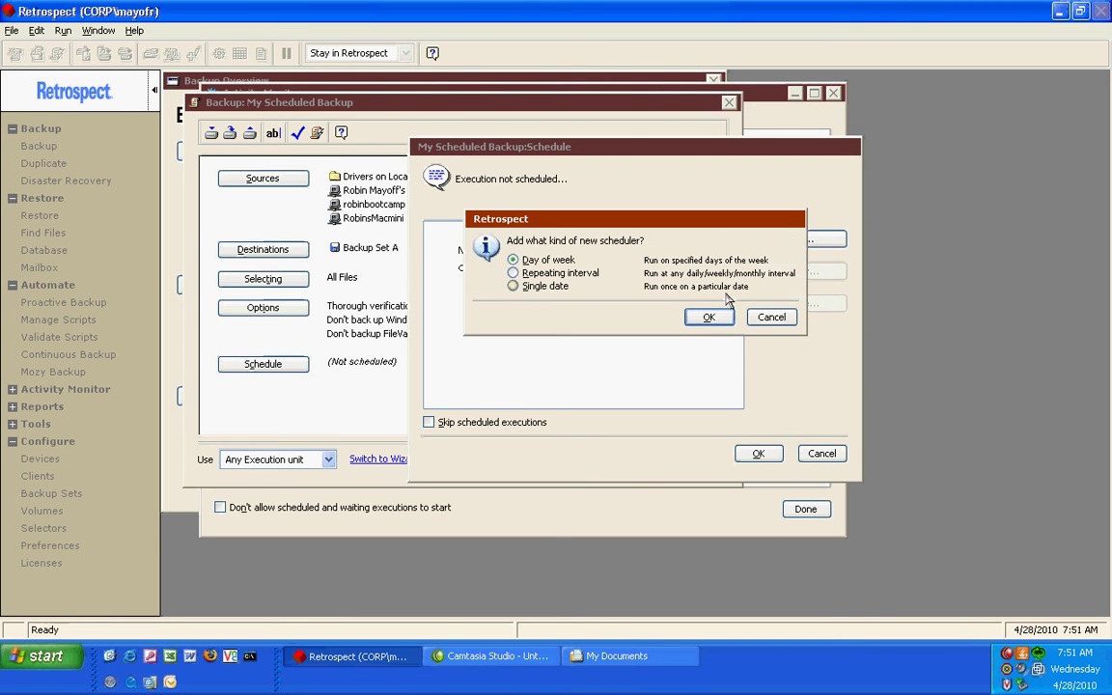
pyautogui.click(720, 321)
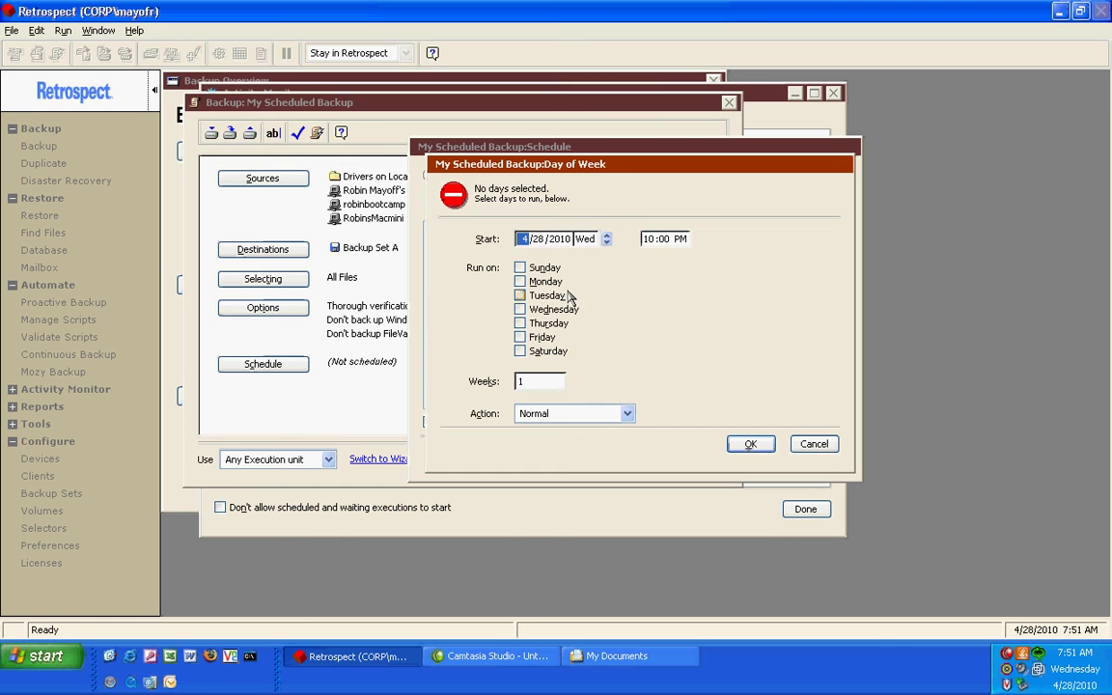
pyautogui.click(543, 281)
pyautogui.click(550, 295)
pyautogui.click(555, 309)
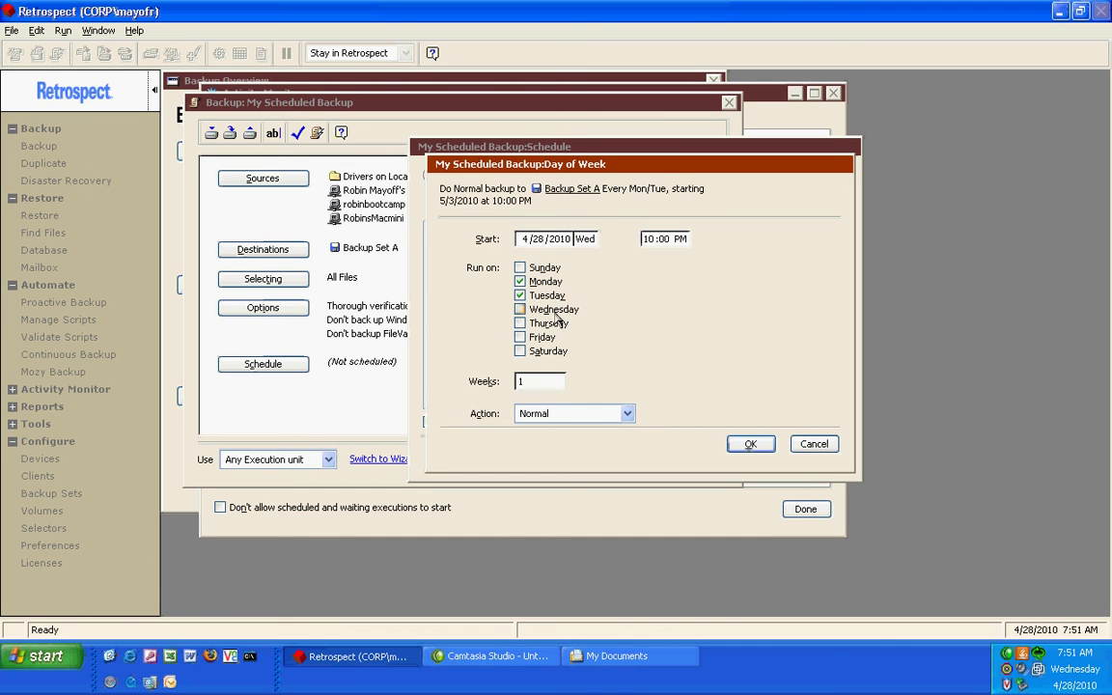
pyautogui.click(552, 323)
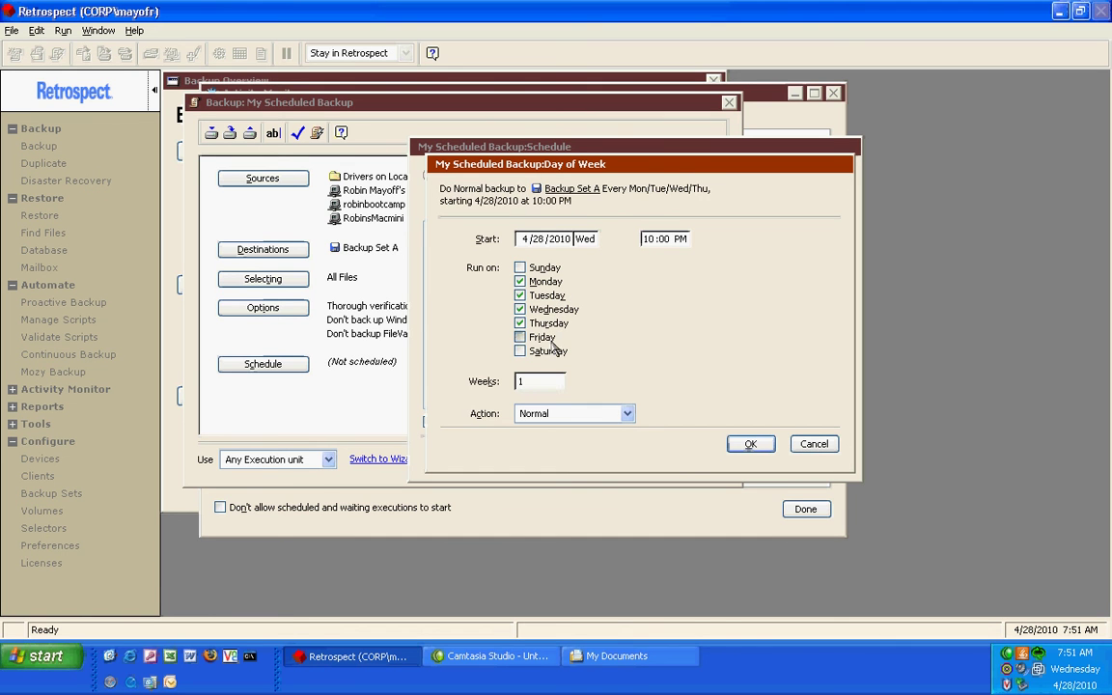
pyautogui.click(543, 337)
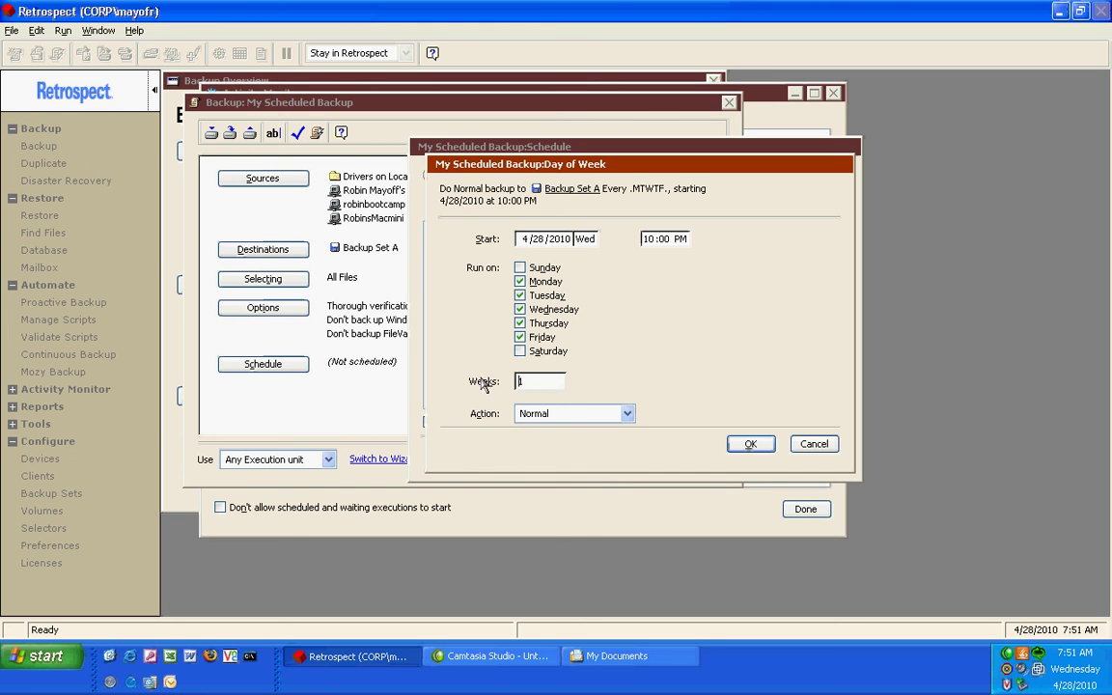
# Try repeat intervals of 2 and 3 weeks before restoring 1, and check the backup action options, keeping Normal
pyautogui.write('2')
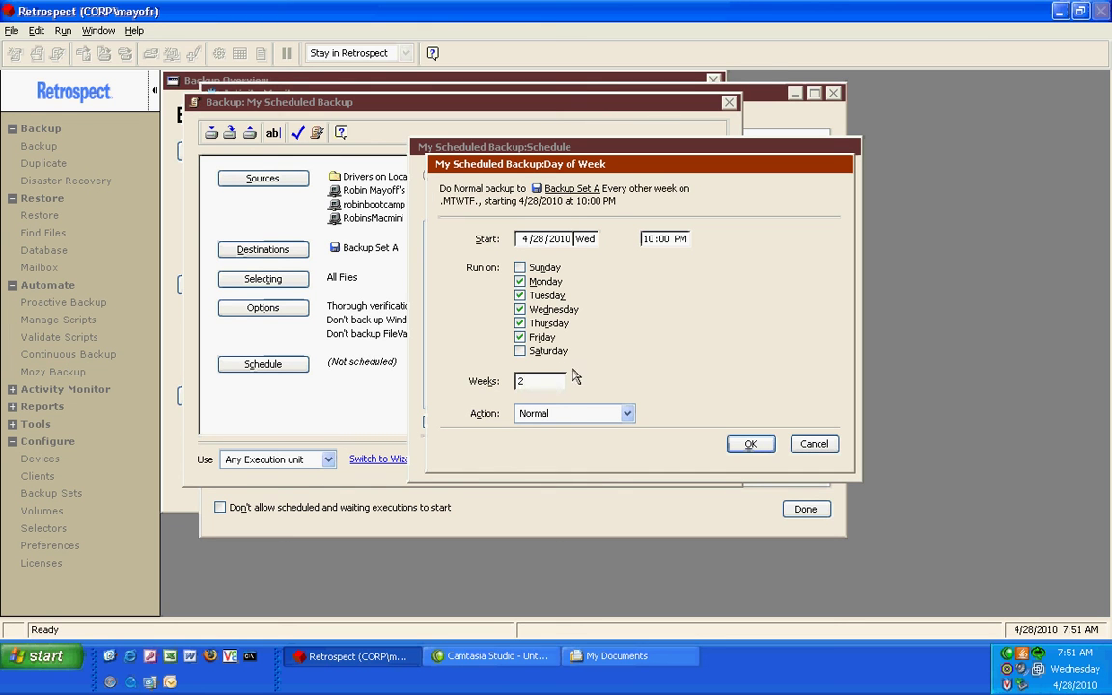
pyautogui.press('BackSpace')
pyautogui.write('3')
pyautogui.write('1')
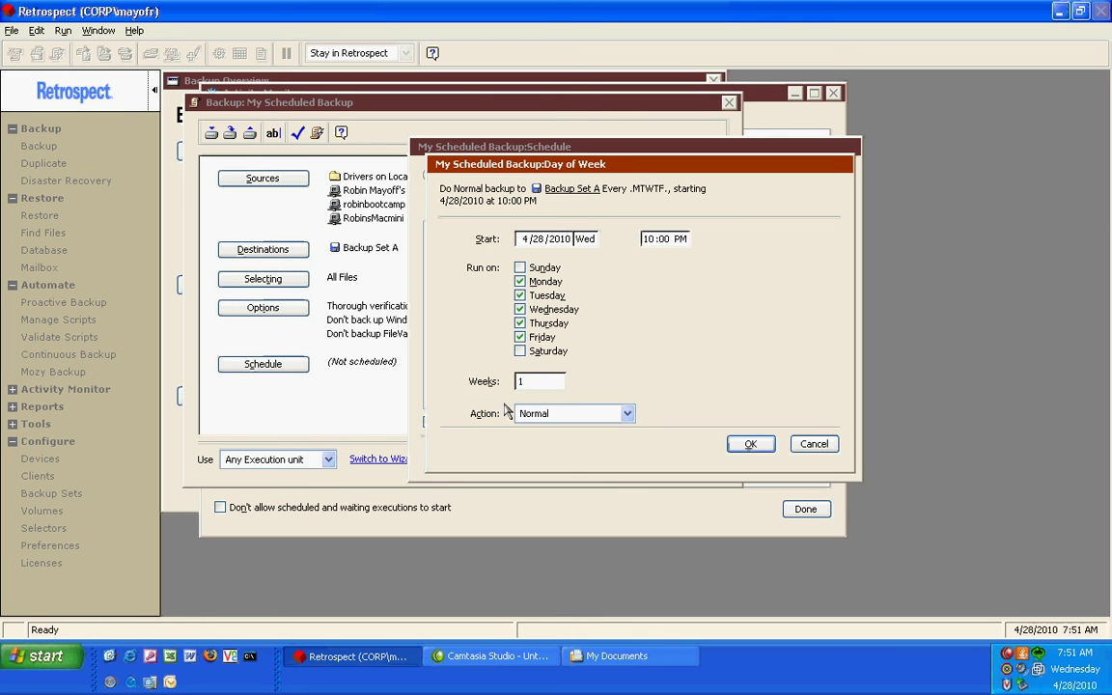
pyautogui.click(533, 413)
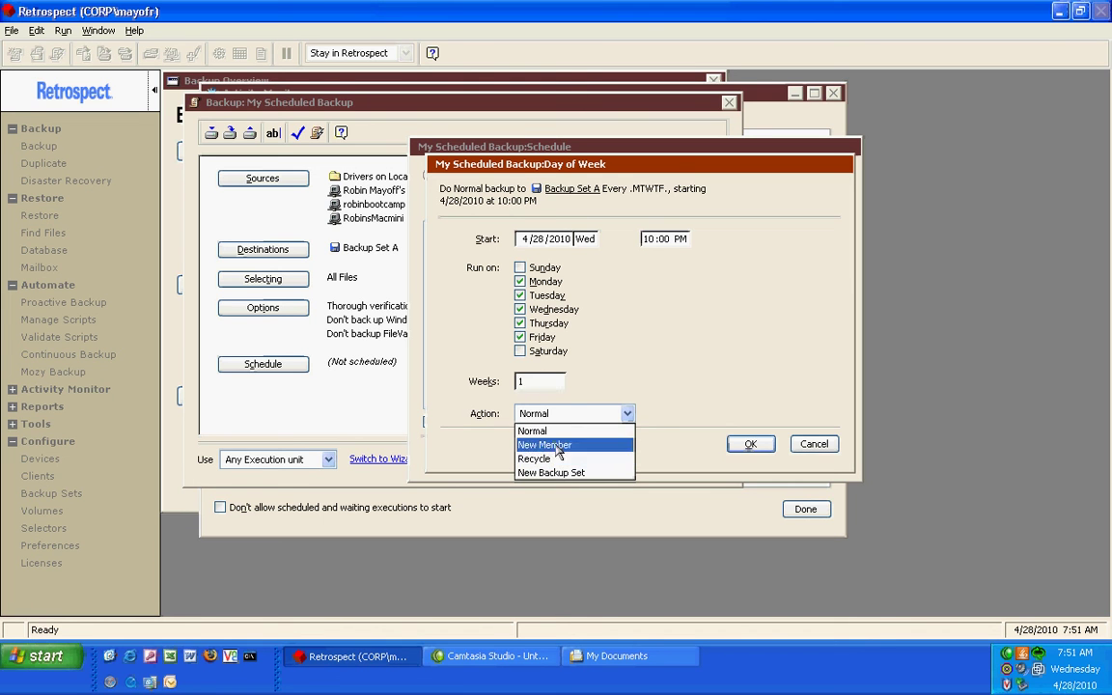
pyautogui.click(541, 410)
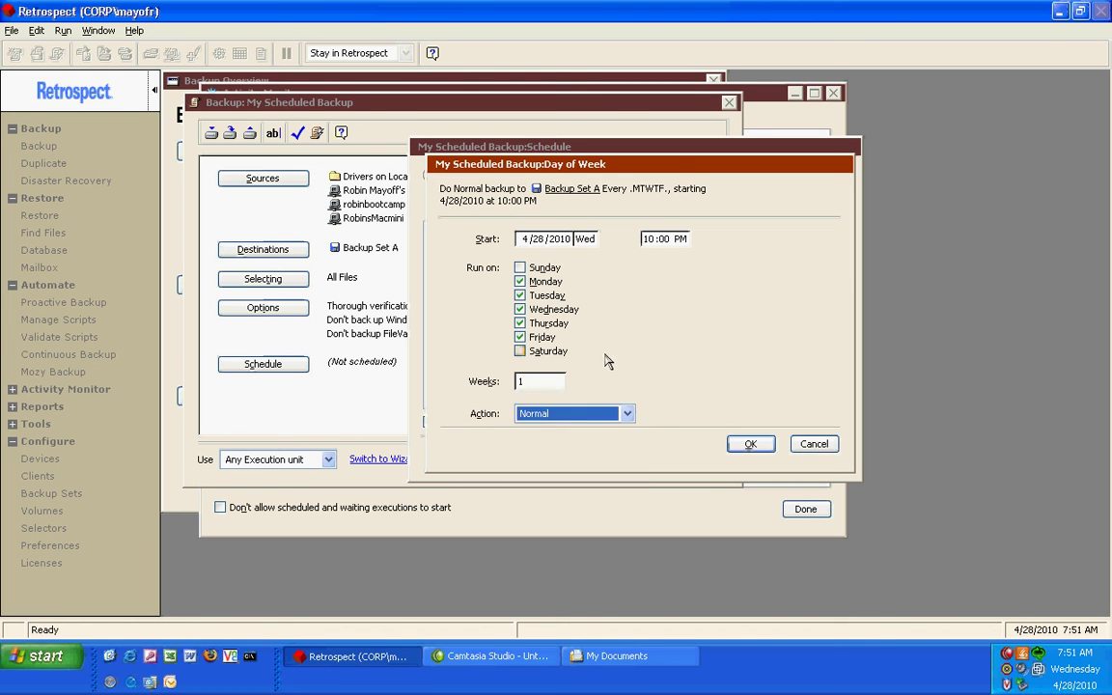
# Save the Monday-to-Friday scheduler and apply the schedule to the script
pyautogui.click(766, 454)
pyautogui.click(764, 455)
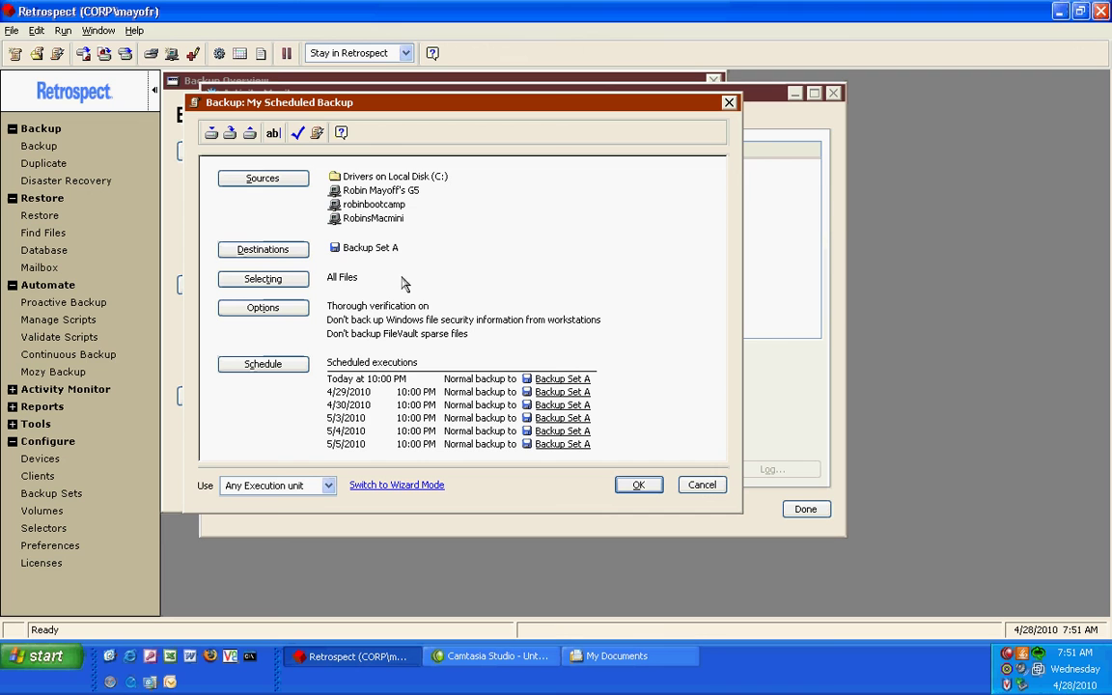
# Start creating a new destination backup set for the script, choosing Tape as its backup media
pyautogui.click(275, 249)
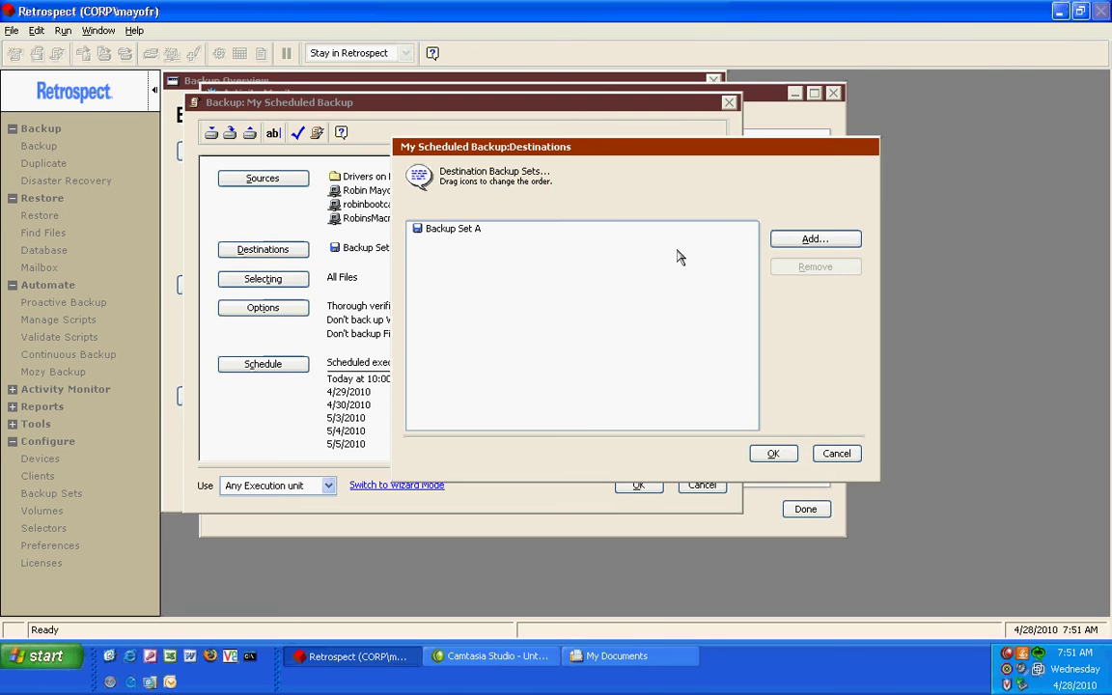
pyautogui.click(841, 238)
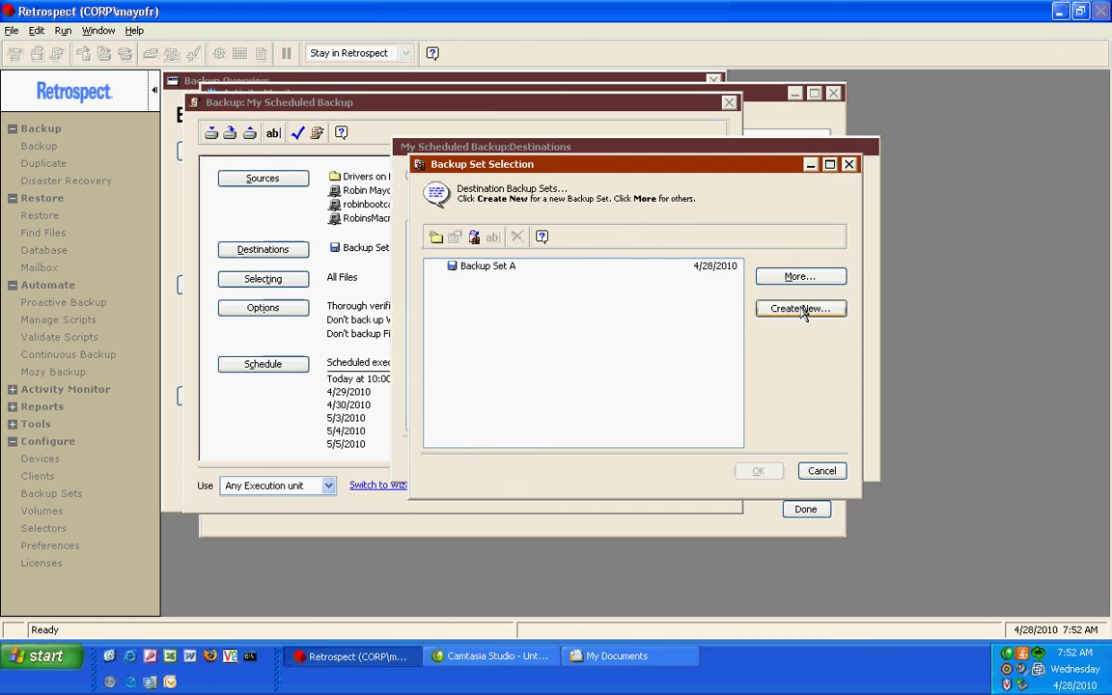
pyautogui.click(800, 309)
pyautogui.click(766, 573)
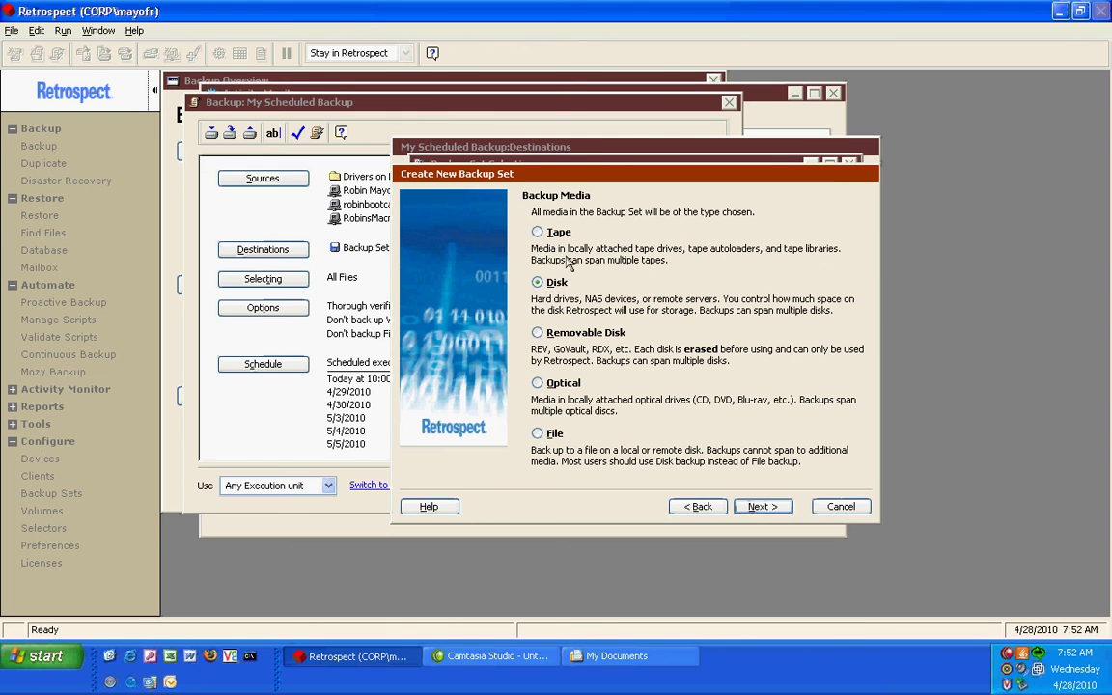
pyautogui.click(538, 233)
pyautogui.click(756, 511)
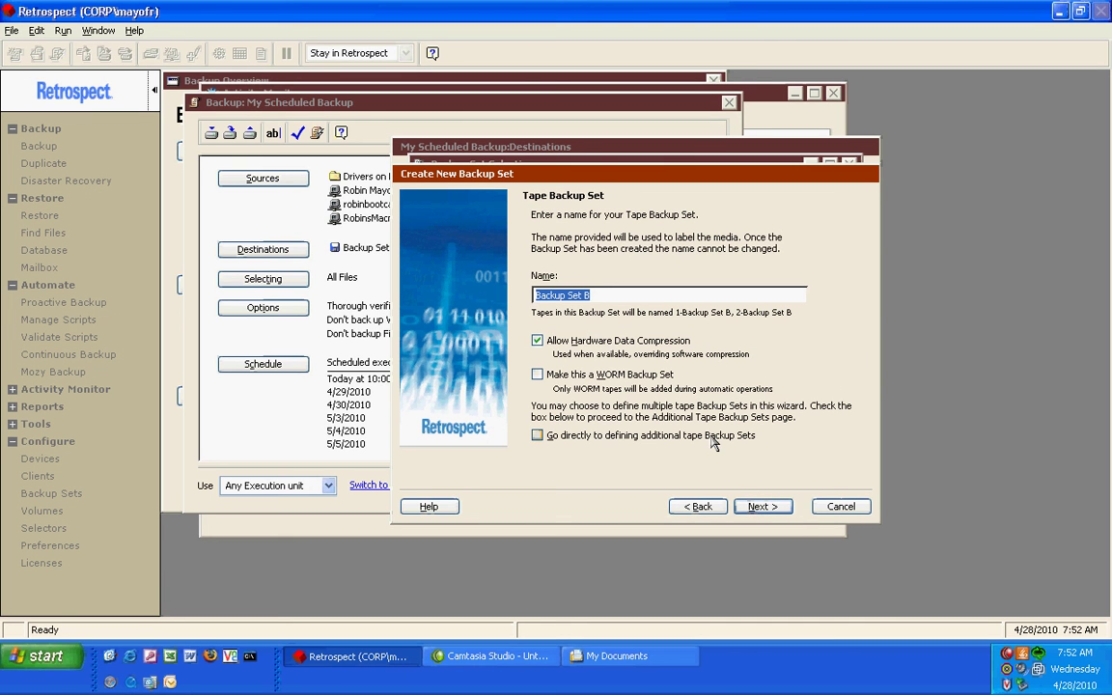
# Create five tape backup sets named Monday, Tuesday, Wed, Thursday and Friday, keeping security at None and the default catalog location
pyautogui.write('Monday')
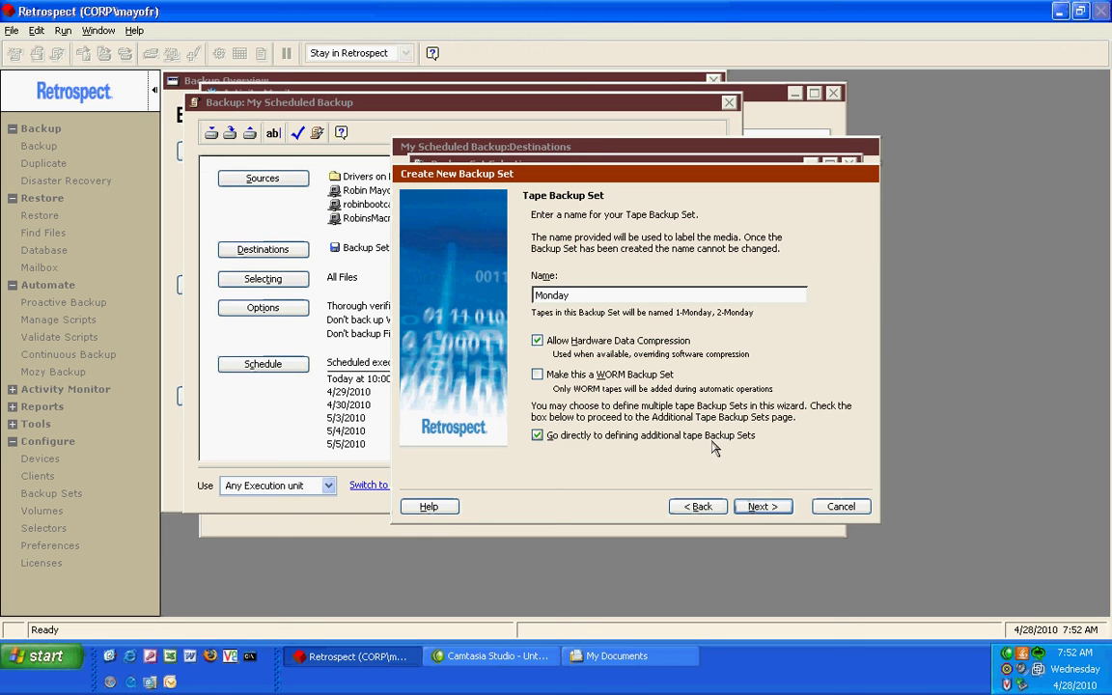
pyautogui.click(761, 507)
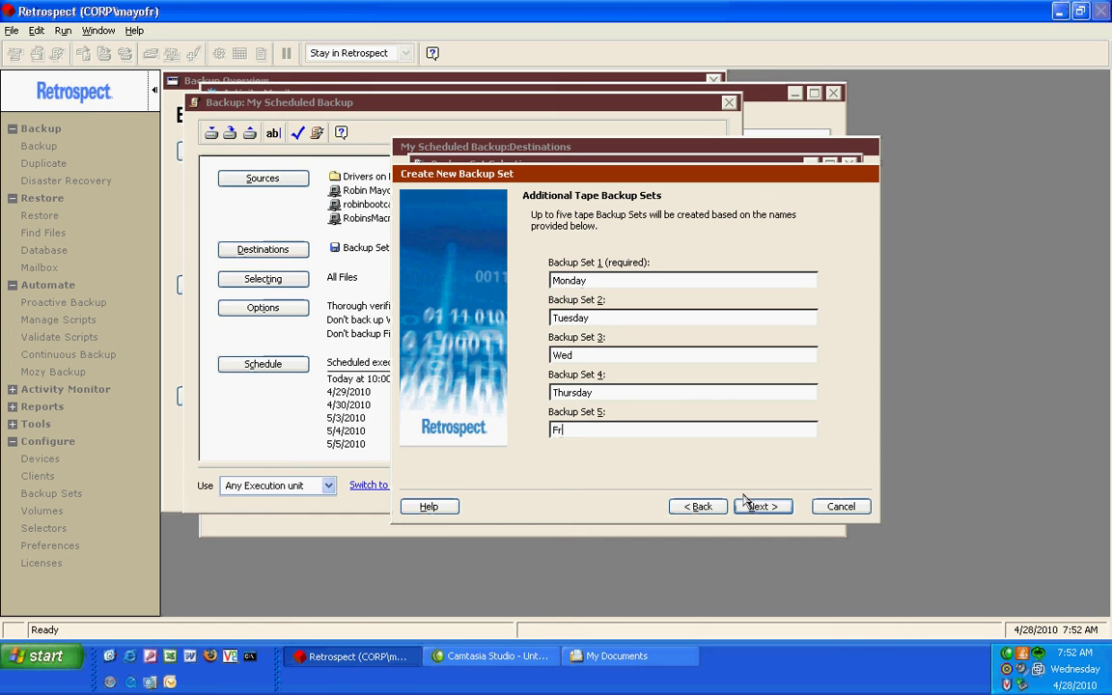
pyautogui.click(750, 507)
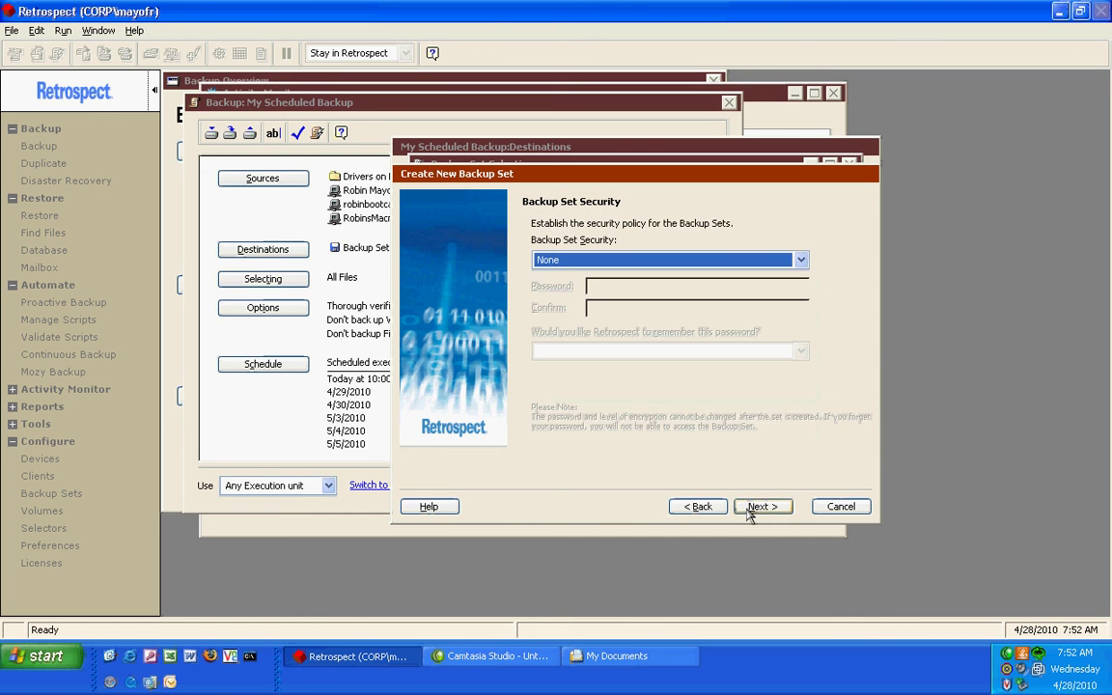
pyautogui.click(752, 514)
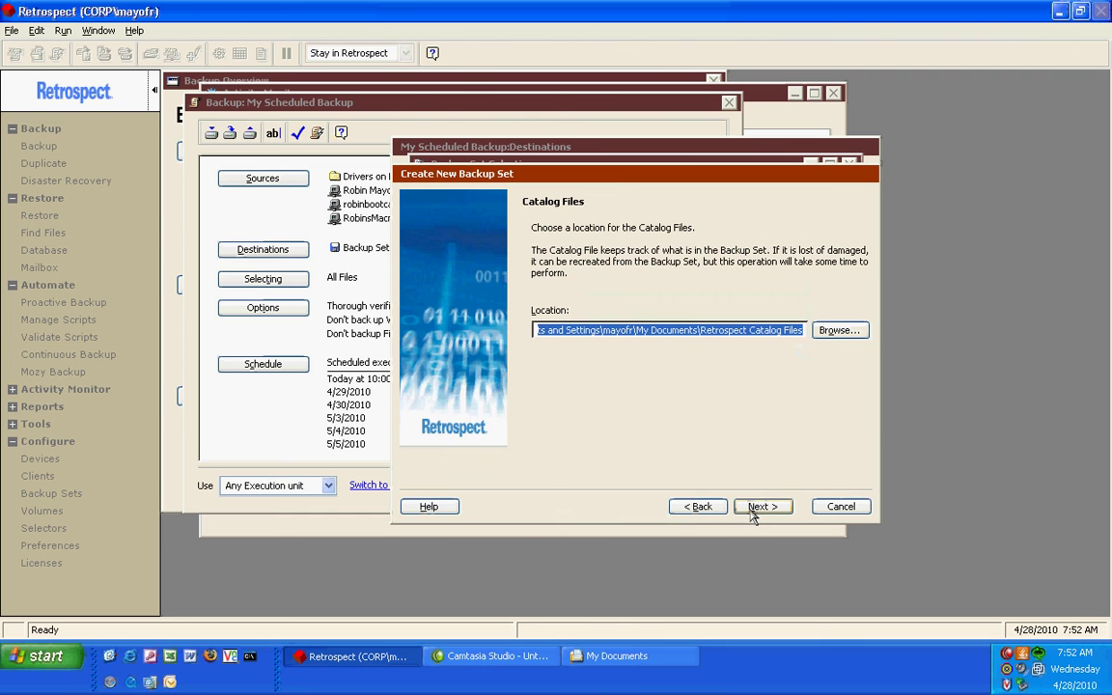
pyautogui.click(753, 513)
pyautogui.click(751, 512)
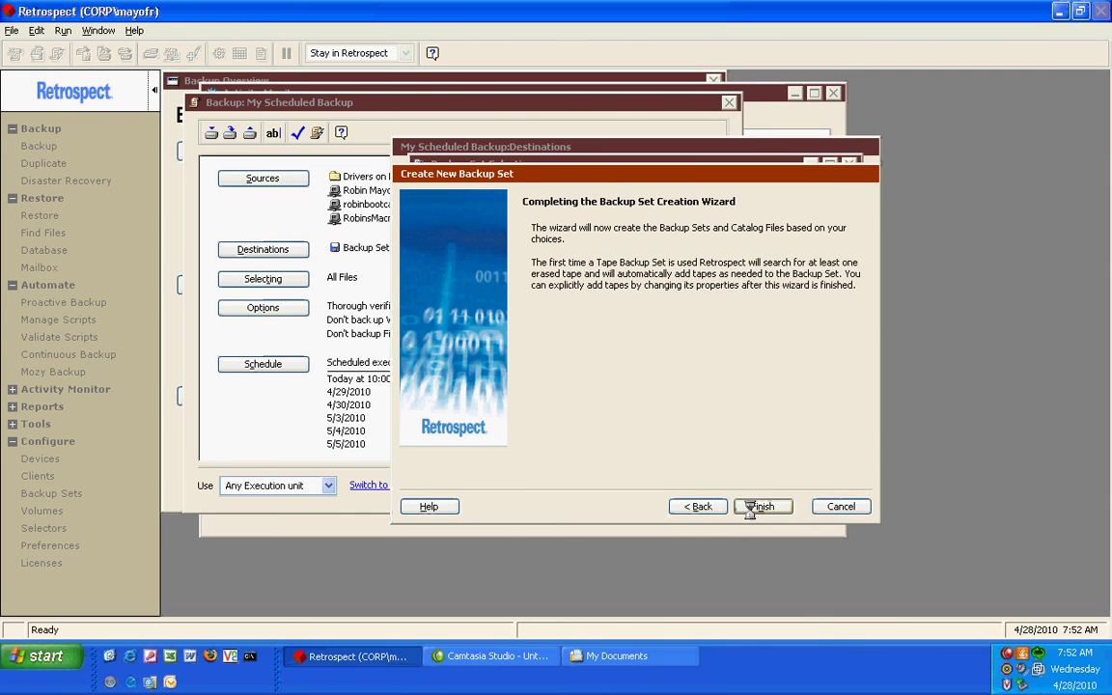
# Add the five weekday tape sets to the script's destinations and remove Backup Set A
pyautogui.keyDown('shift'); pyautogui.click(477, 281); pyautogui.keyUp('shift')
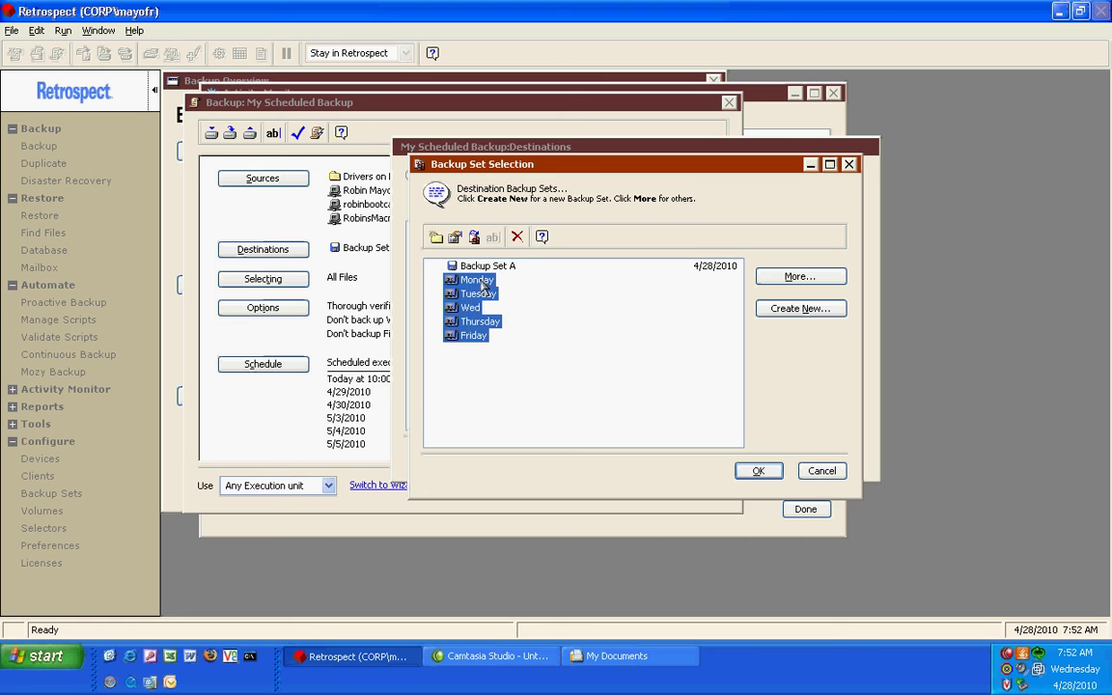
pyautogui.click(759, 472)
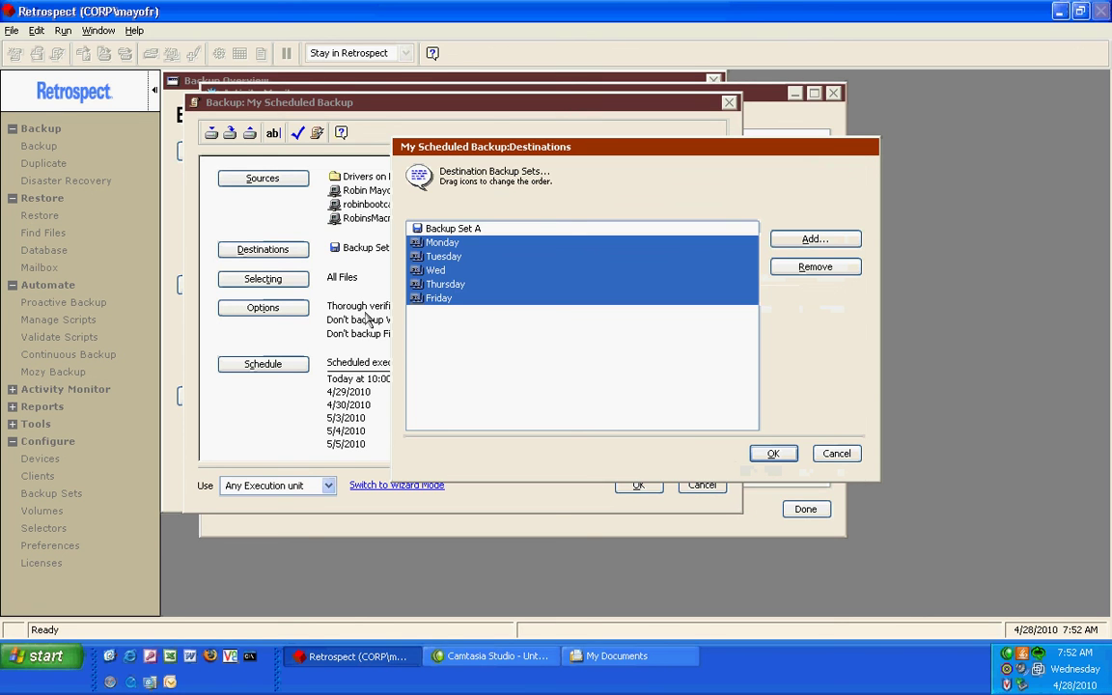
pyautogui.click(442, 229)
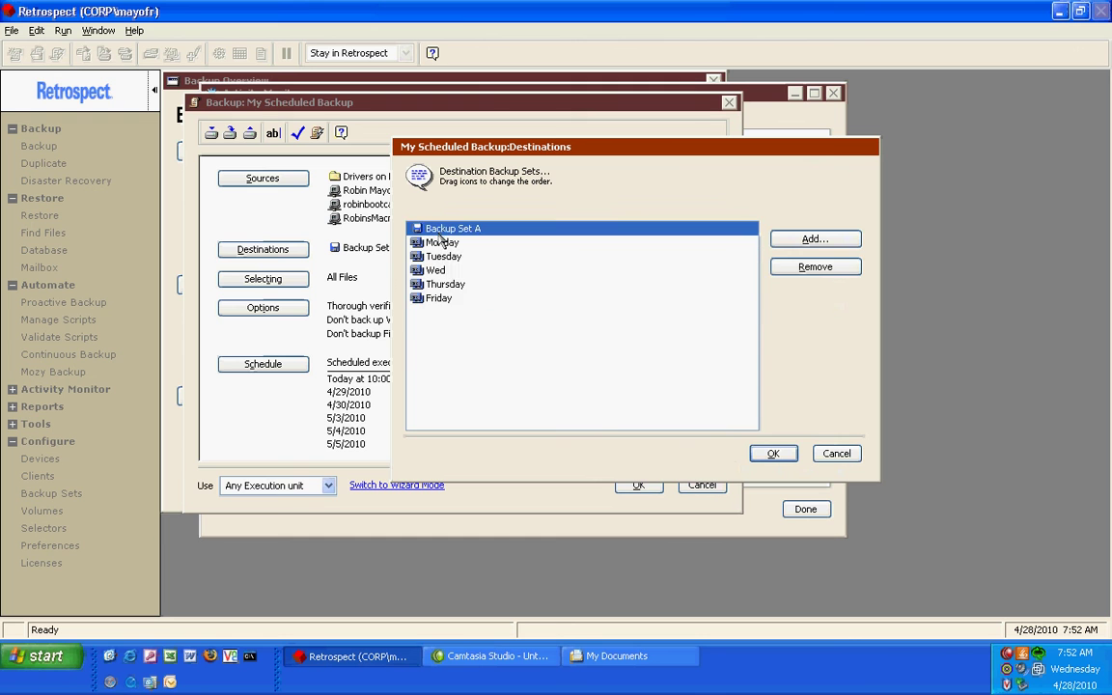
pyautogui.click(814, 266)
pyautogui.click(773, 454)
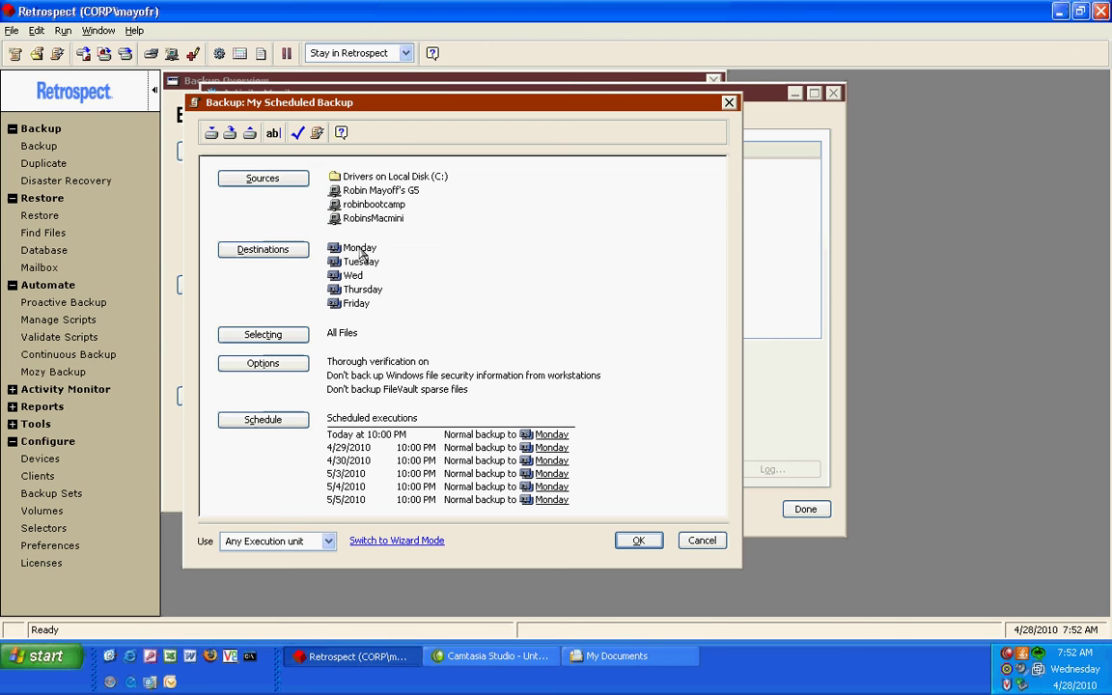
# Delete the existing Monday-to-Friday scheduler from the script's schedule
pyautogui.click(300, 421)
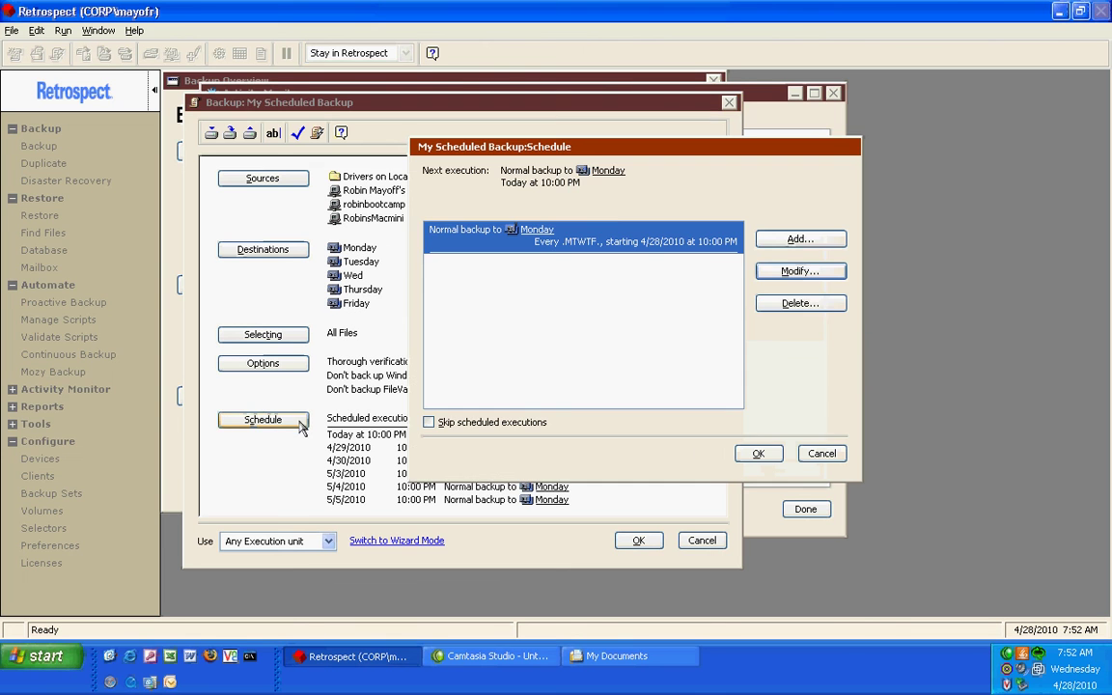
pyautogui.click(803, 304)
pyautogui.click(618, 296)
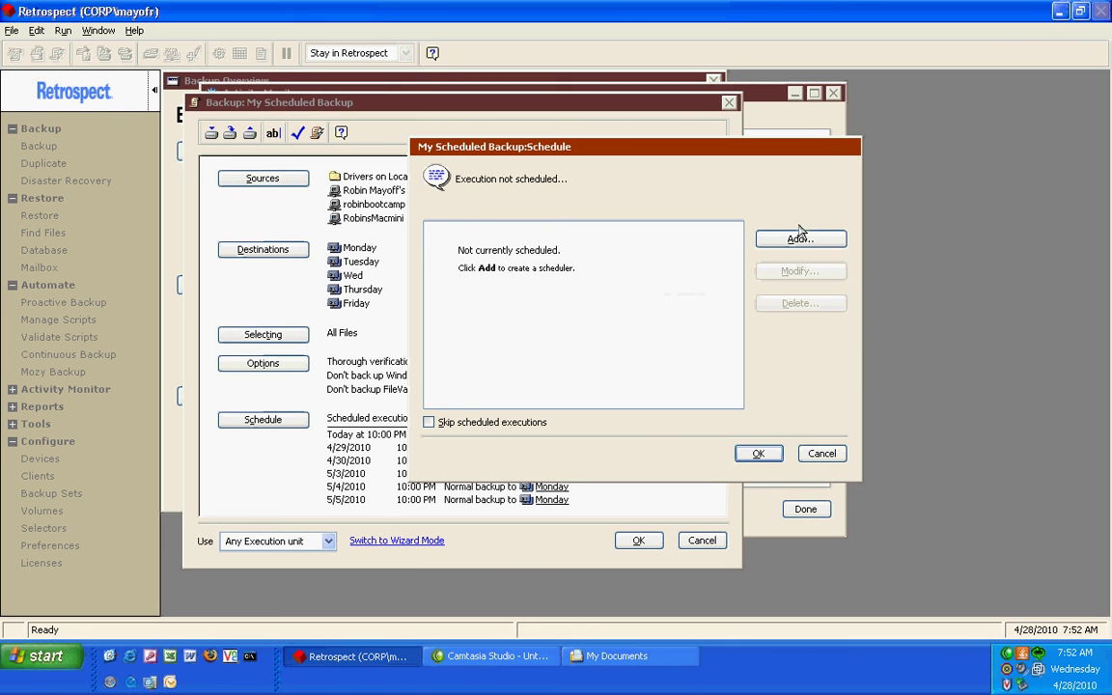
# Add a Day of week scheduler that runs a Normal backup every Monday to the Monday set
pyautogui.click(803, 239)
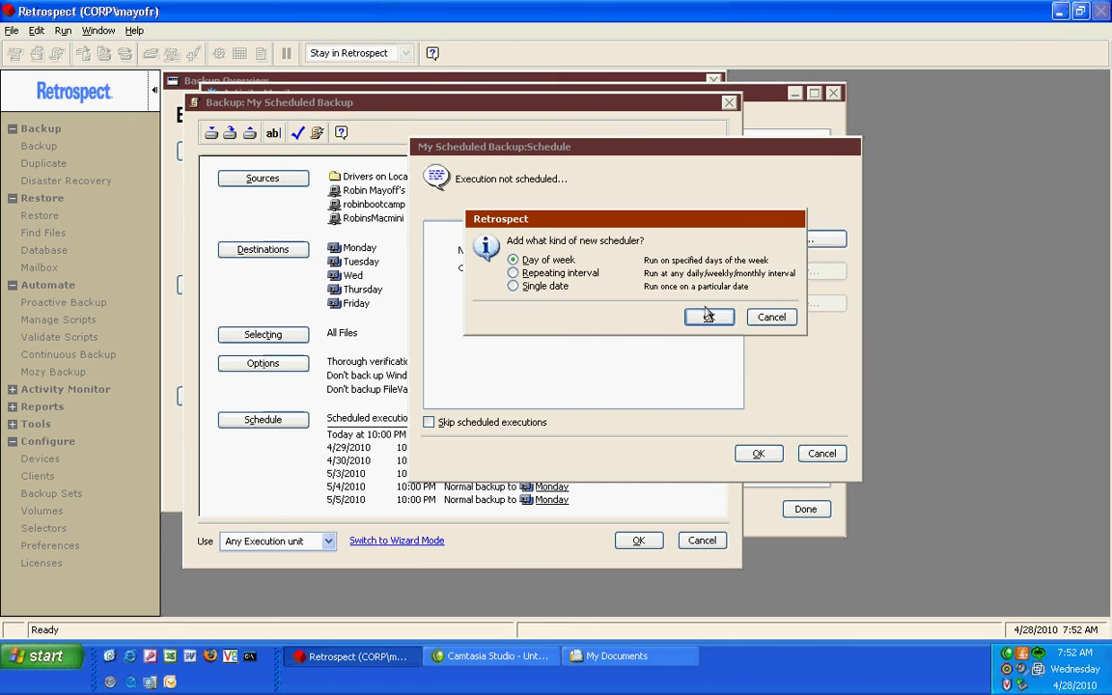
pyautogui.press('Return')
pyautogui.click(542, 282)
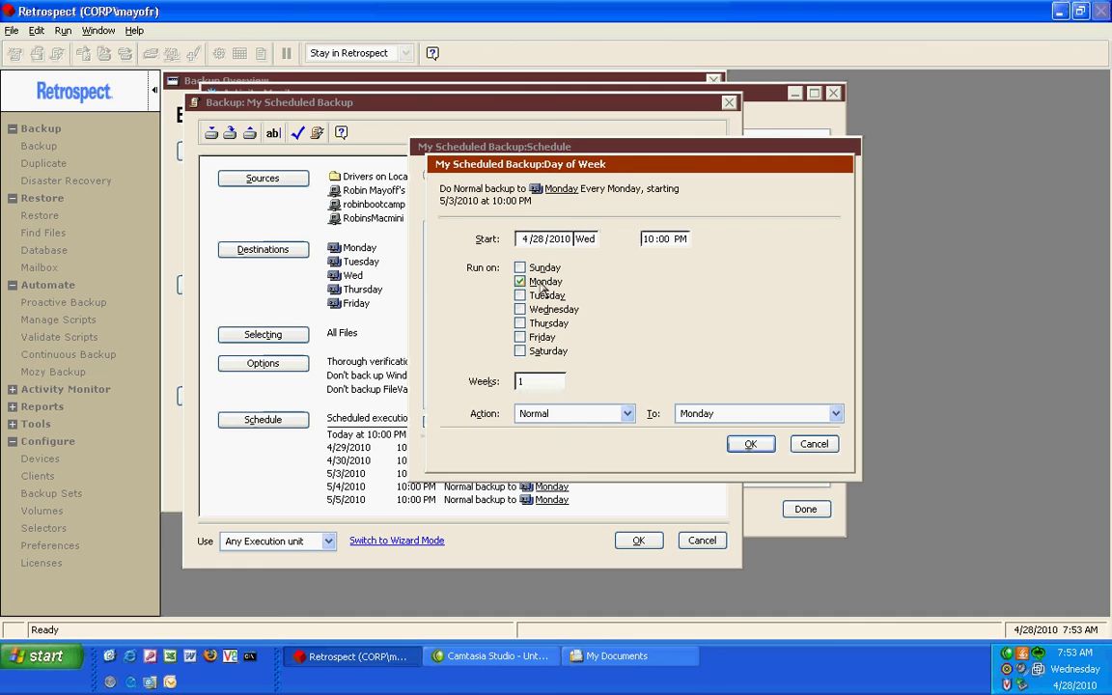
pyautogui.click(750, 445)
# Add a Day of week scheduler that runs every Tuesday with the Tuesday set as destination
pyautogui.click(807, 241)
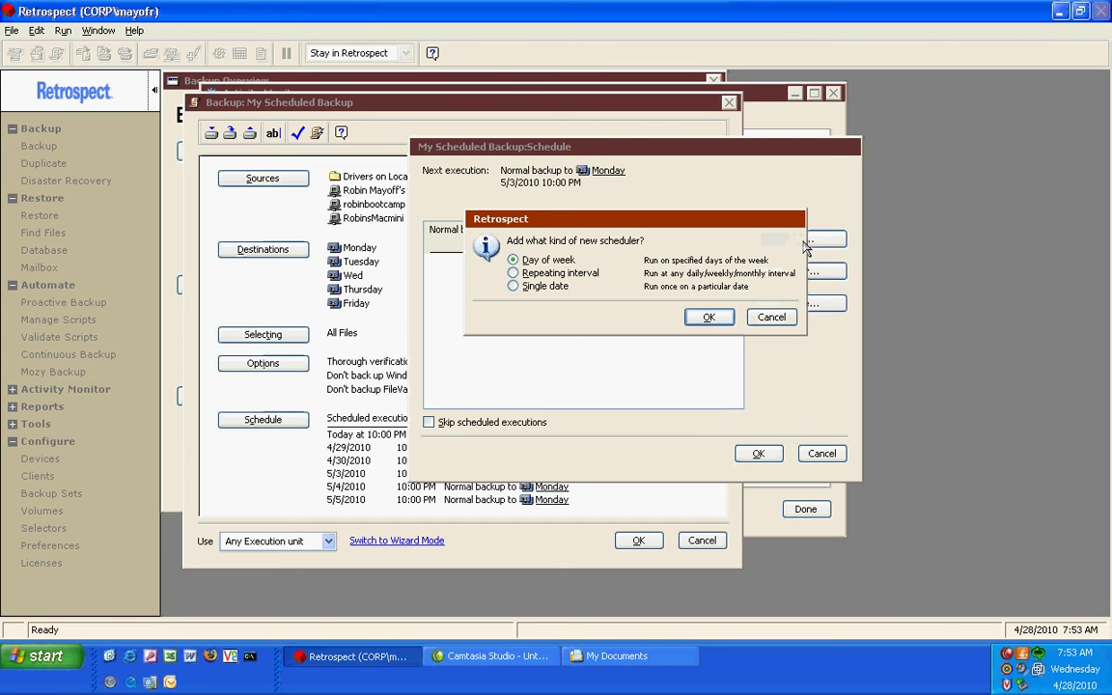
pyautogui.click(710, 318)
pyautogui.click(546, 295)
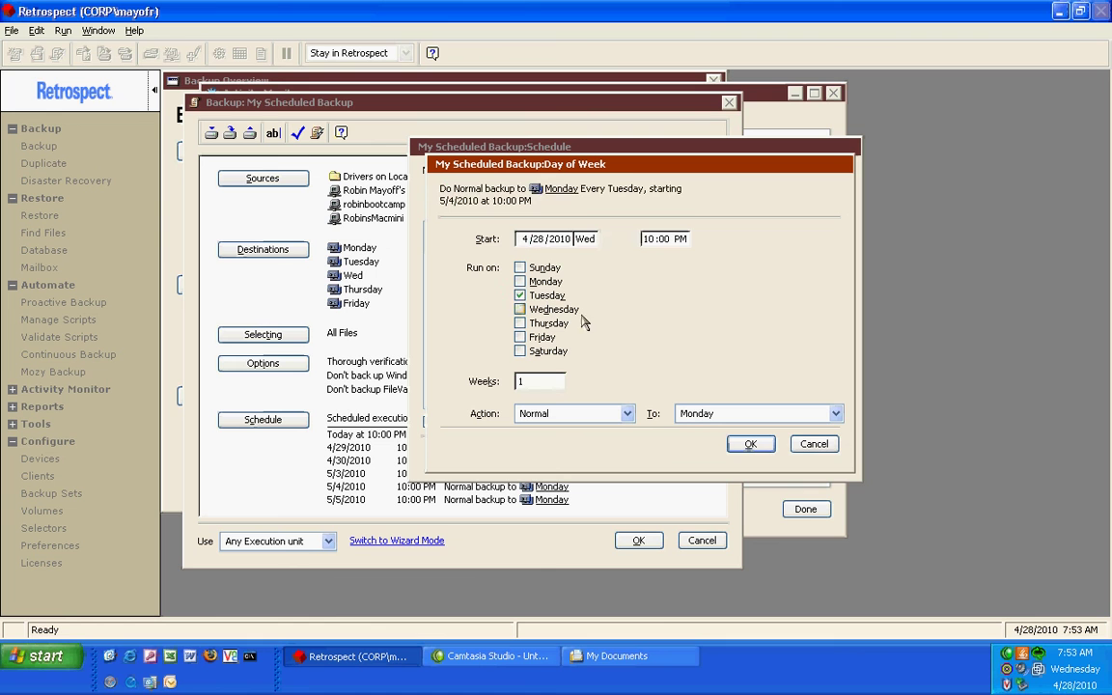
pyautogui.click(715, 415)
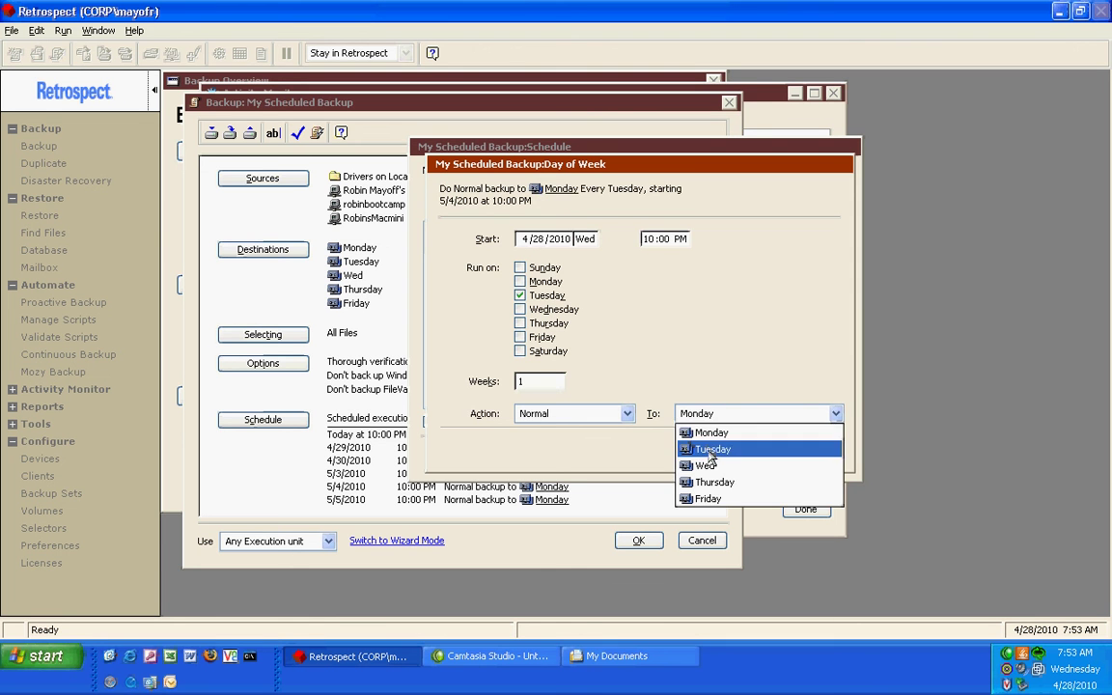
pyautogui.click(712, 448)
pyautogui.click(761, 451)
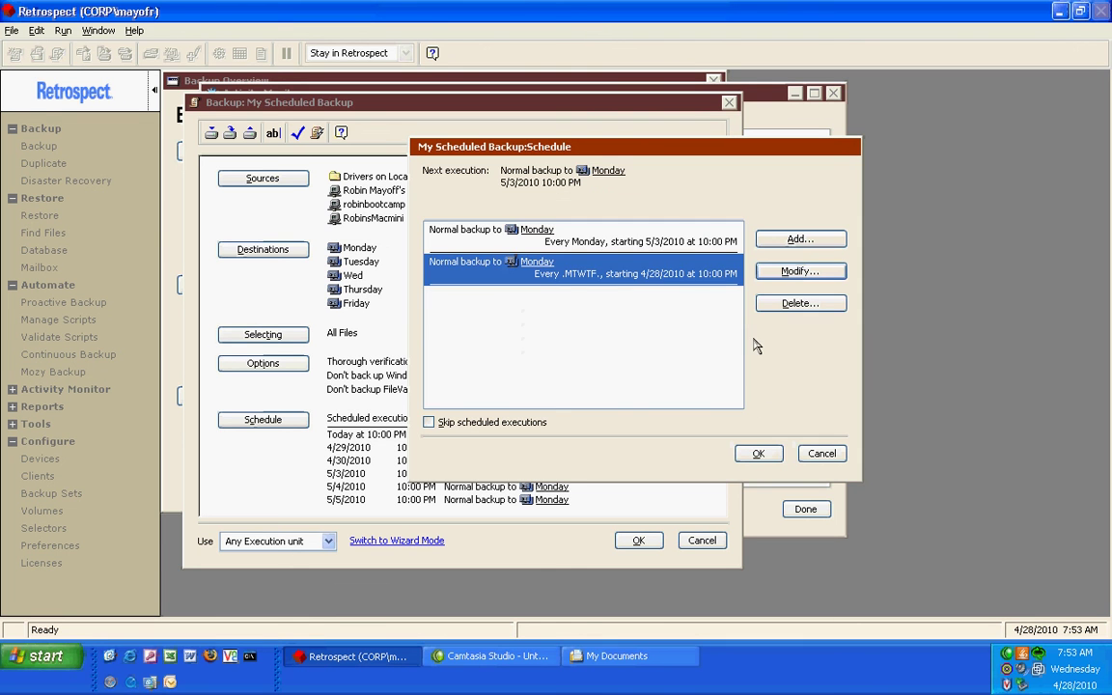
# Add a Day of week scheduler that runs every Wednesday
pyautogui.click(798, 239)
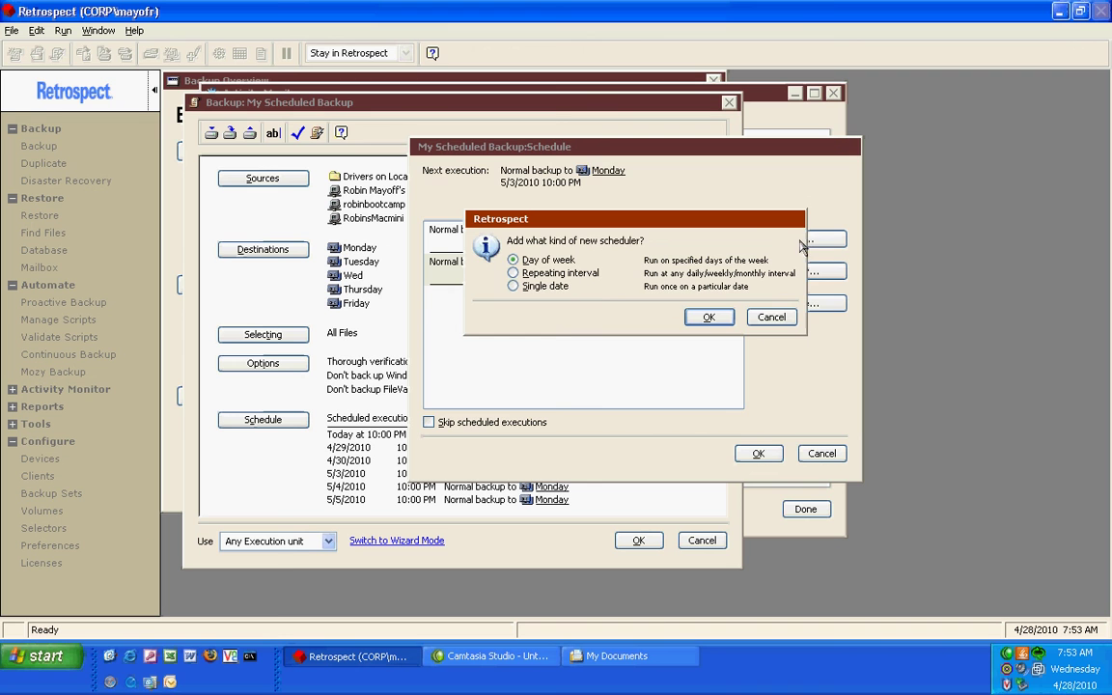
pyautogui.press('Return')
pyautogui.click(553, 309)
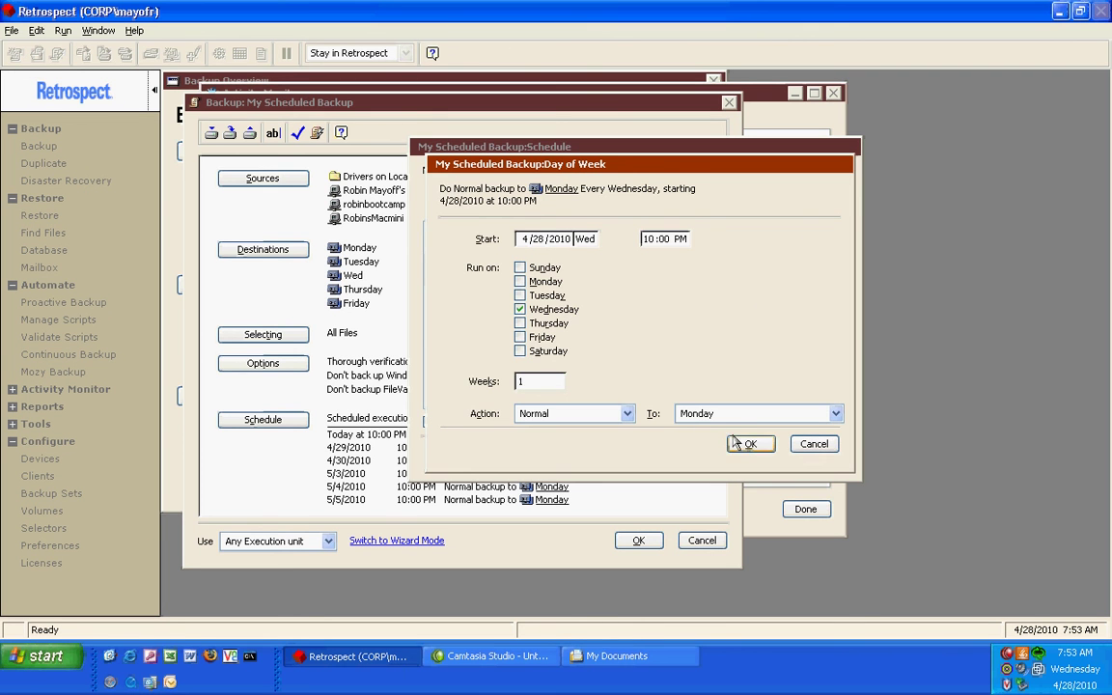
pyautogui.click(816, 376)
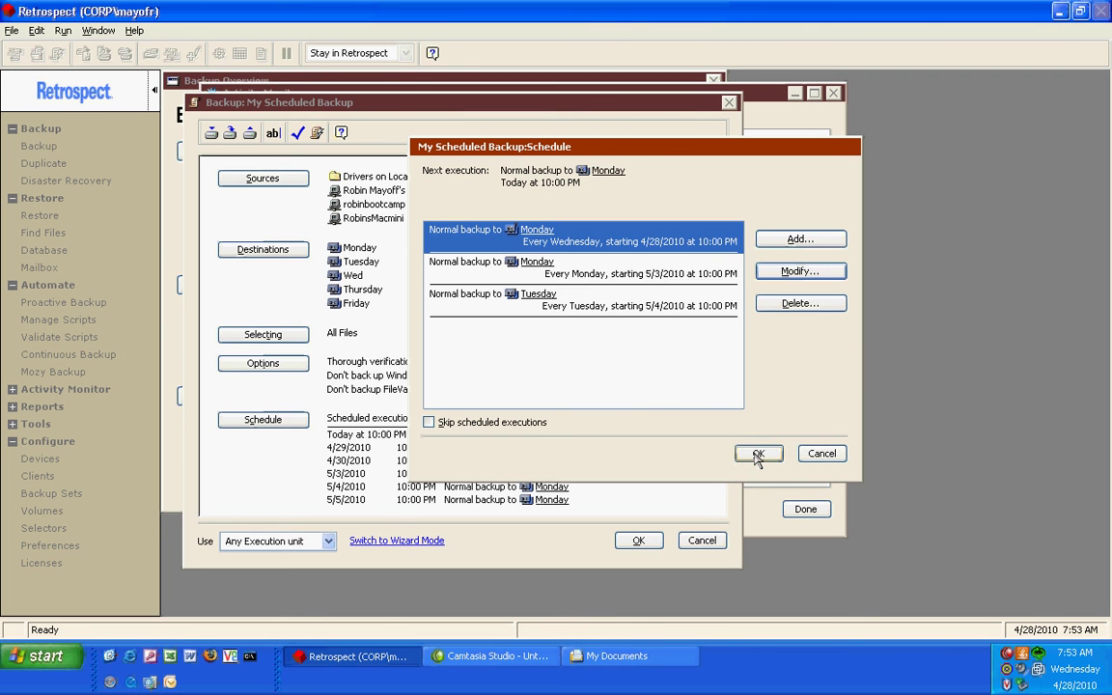
# Change the Wednesday scheduler's destination to the Wed set and apply the schedule to the script
pyautogui.click(801, 271)
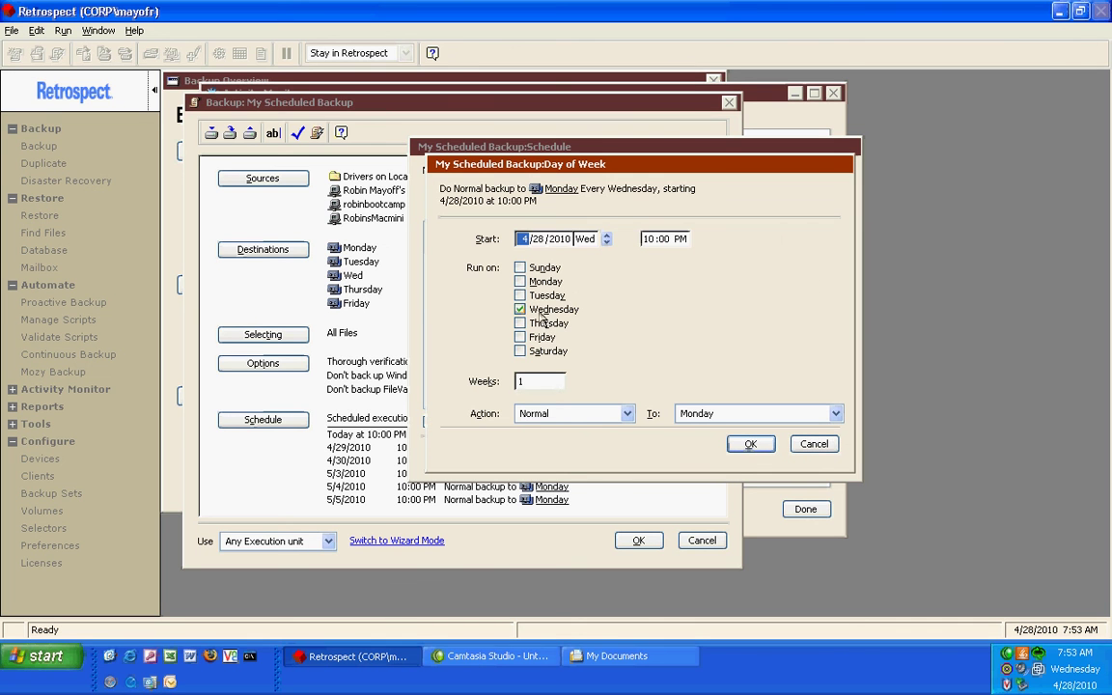
pyautogui.click(733, 414)
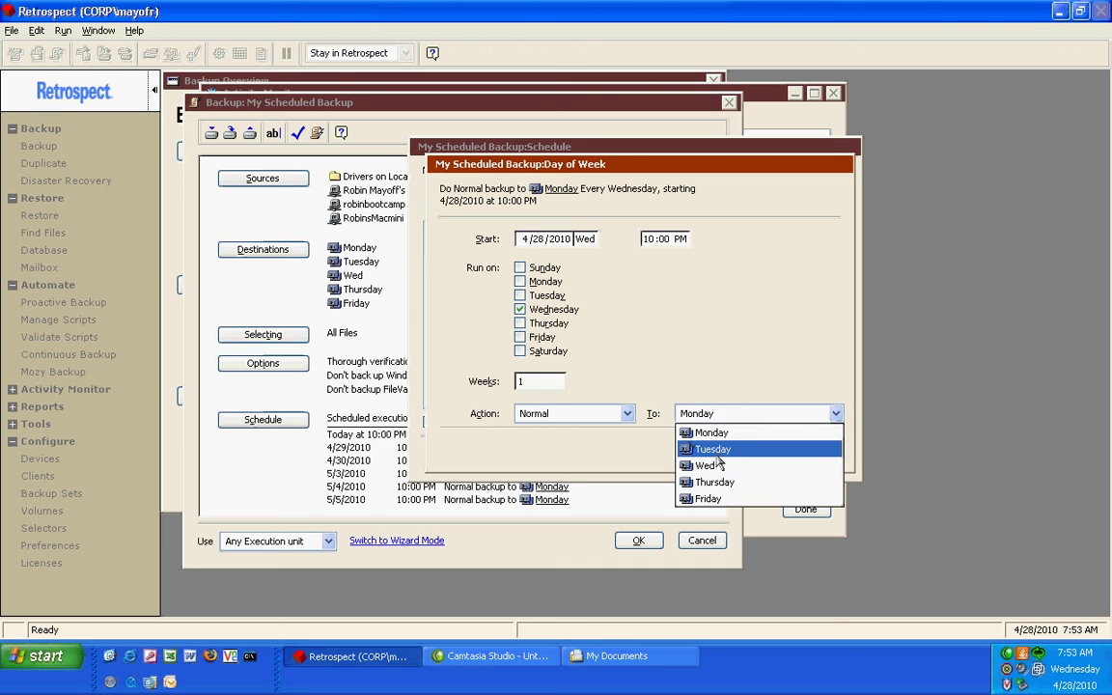
pyautogui.click(719, 466)
pyautogui.click(763, 448)
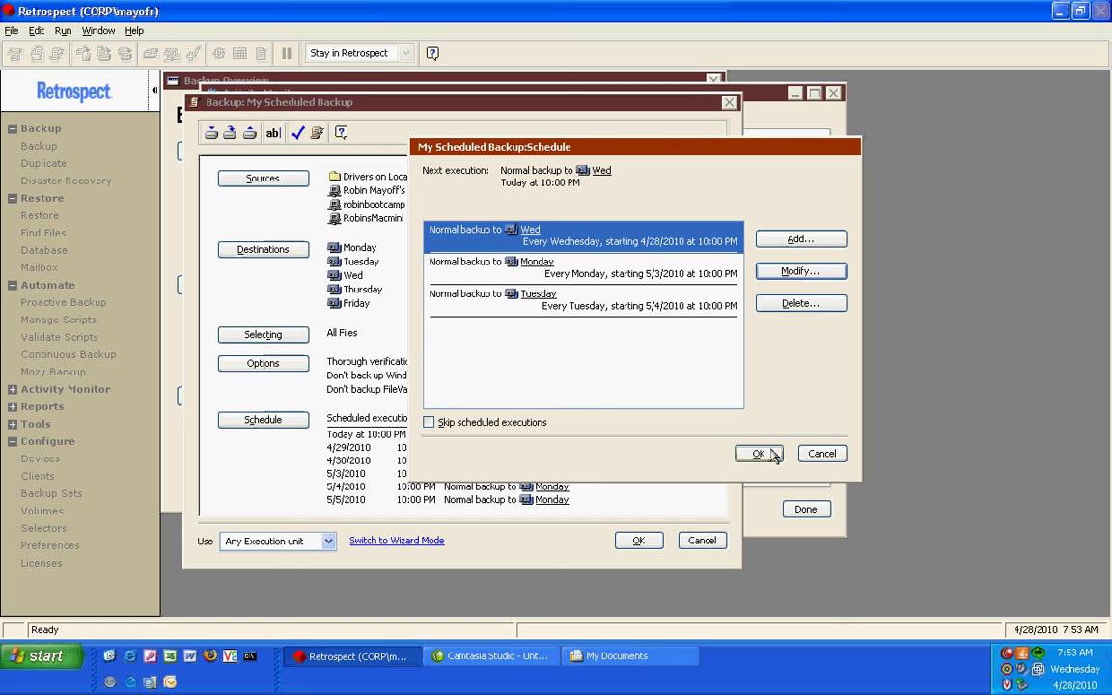
pyautogui.click(759, 454)
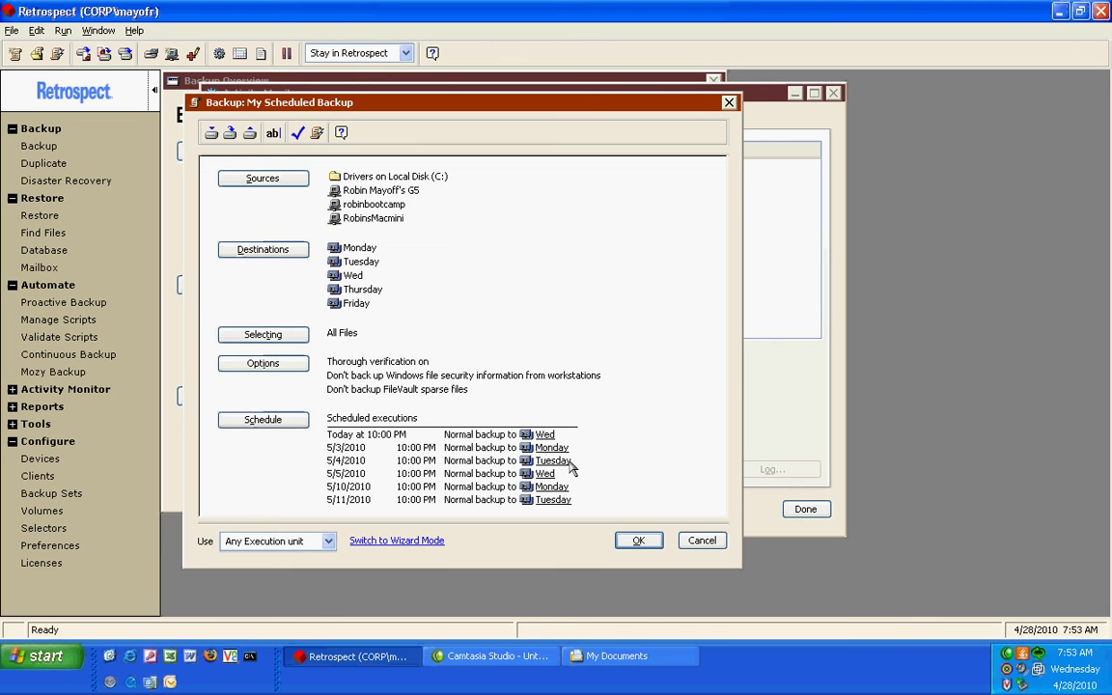
# Add a Day of week scheduler that runs every Thursday with the Thursday set as destination
pyautogui.click(289, 420)
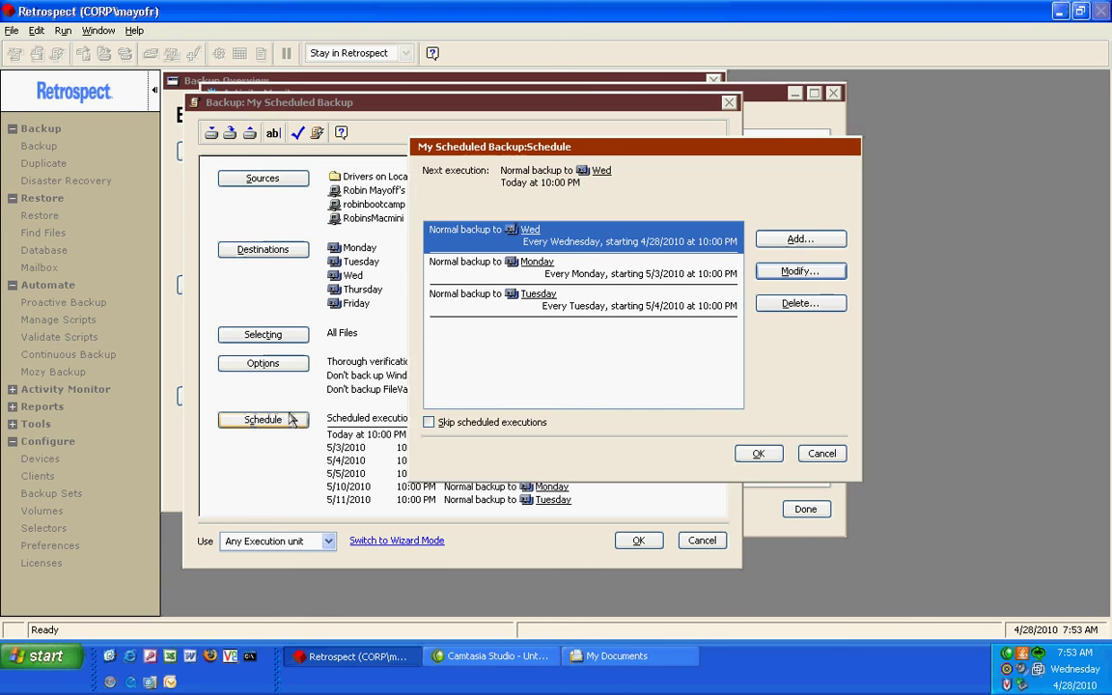
pyautogui.click(799, 238)
pyautogui.click(707, 317)
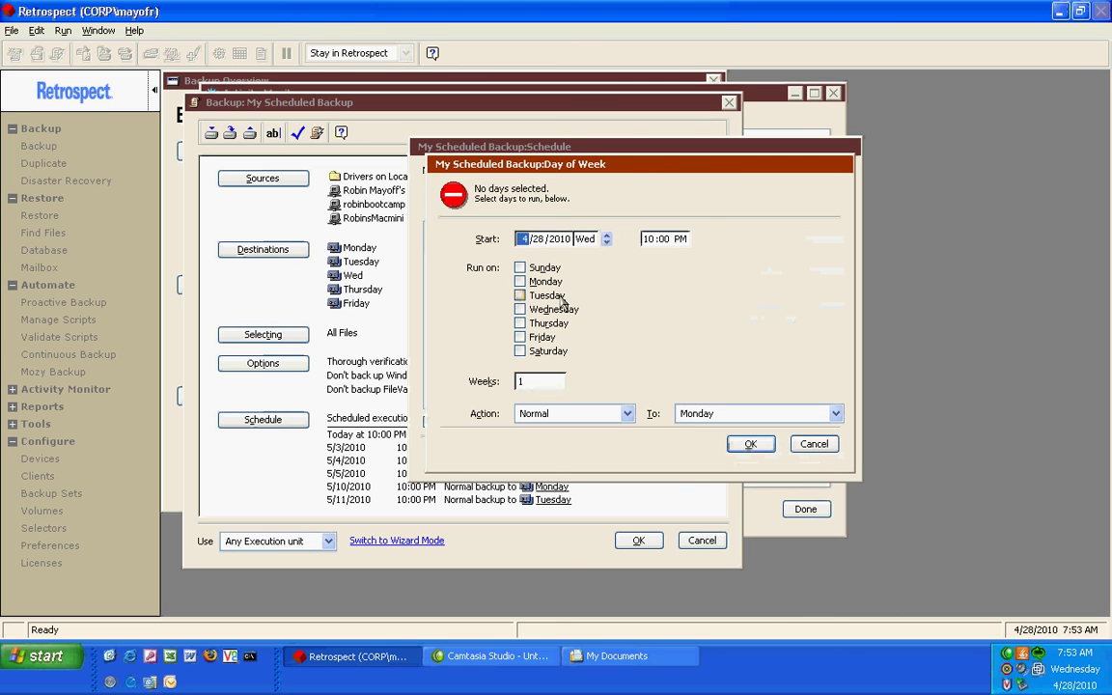
pyautogui.click(521, 324)
pyautogui.click(820, 415)
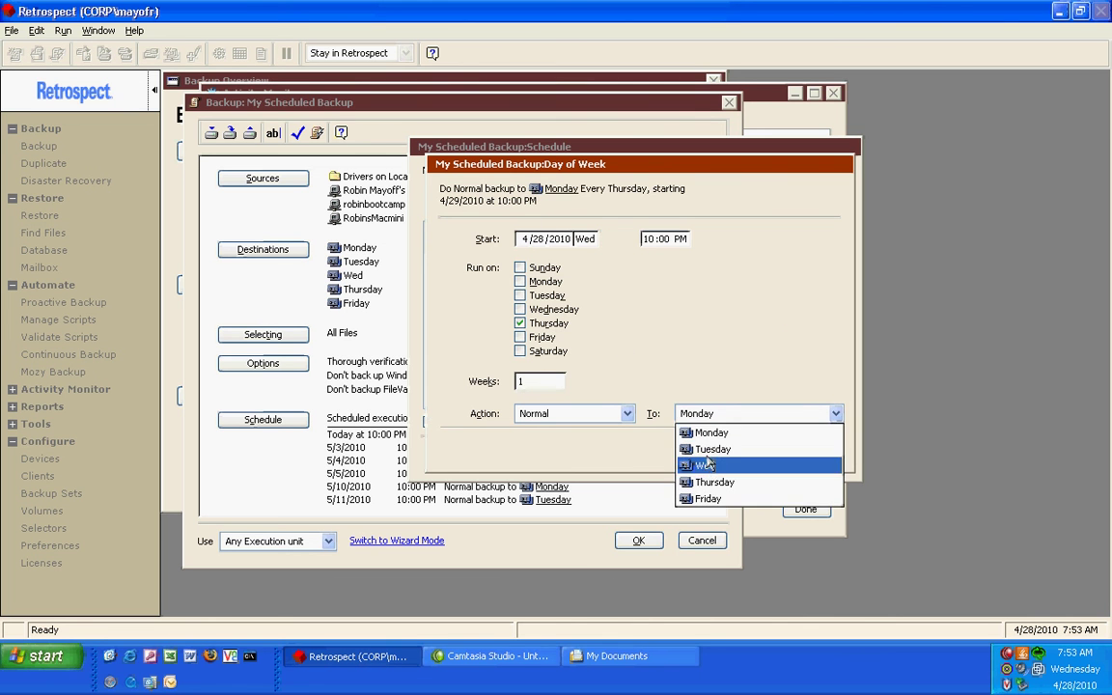
pyautogui.click(718, 476)
pyautogui.click(750, 444)
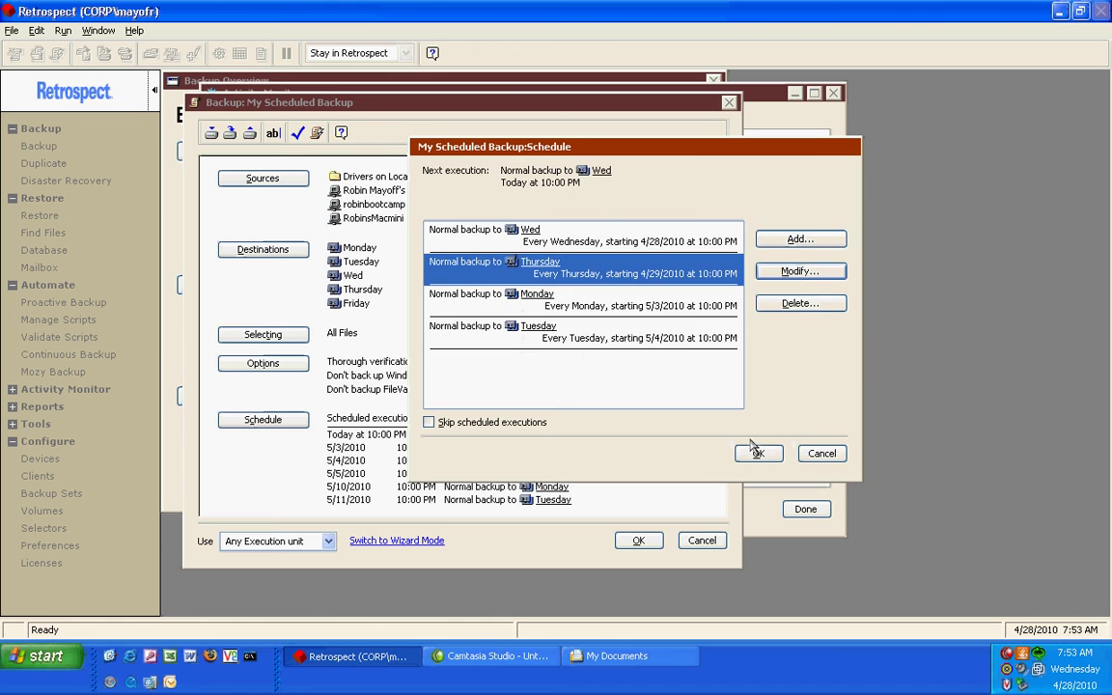
# Add a Day of week scheduler for every Friday to the Friday set and apply the schedule to the script
pyautogui.click(778, 238)
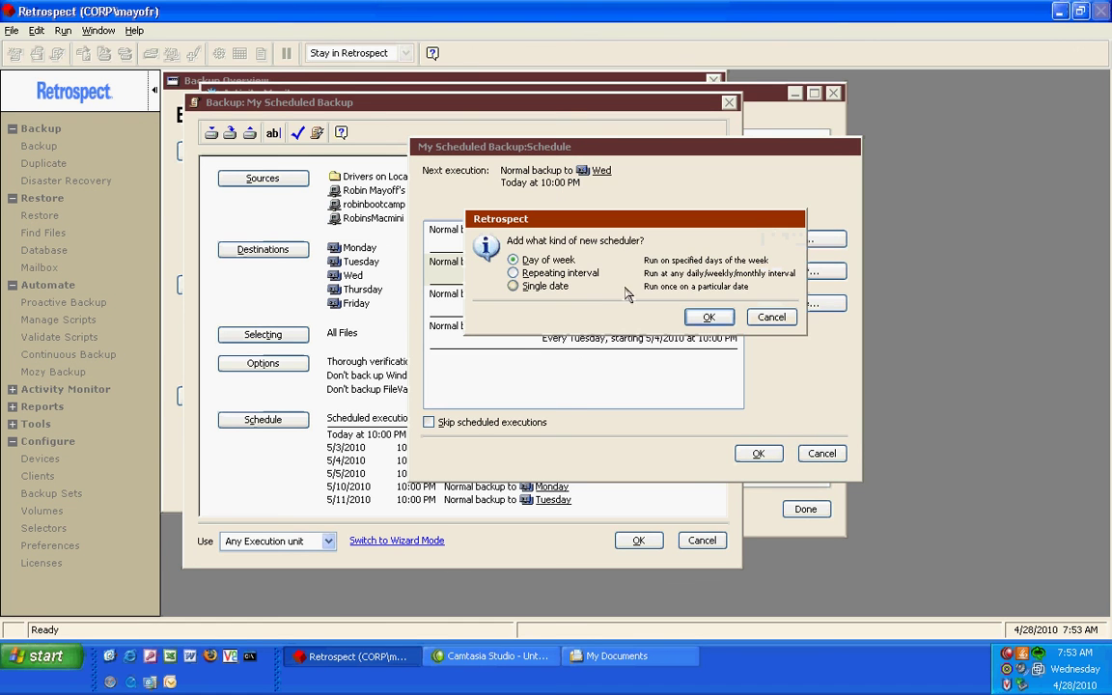
pyautogui.click(838, 316)
pyautogui.click(520, 336)
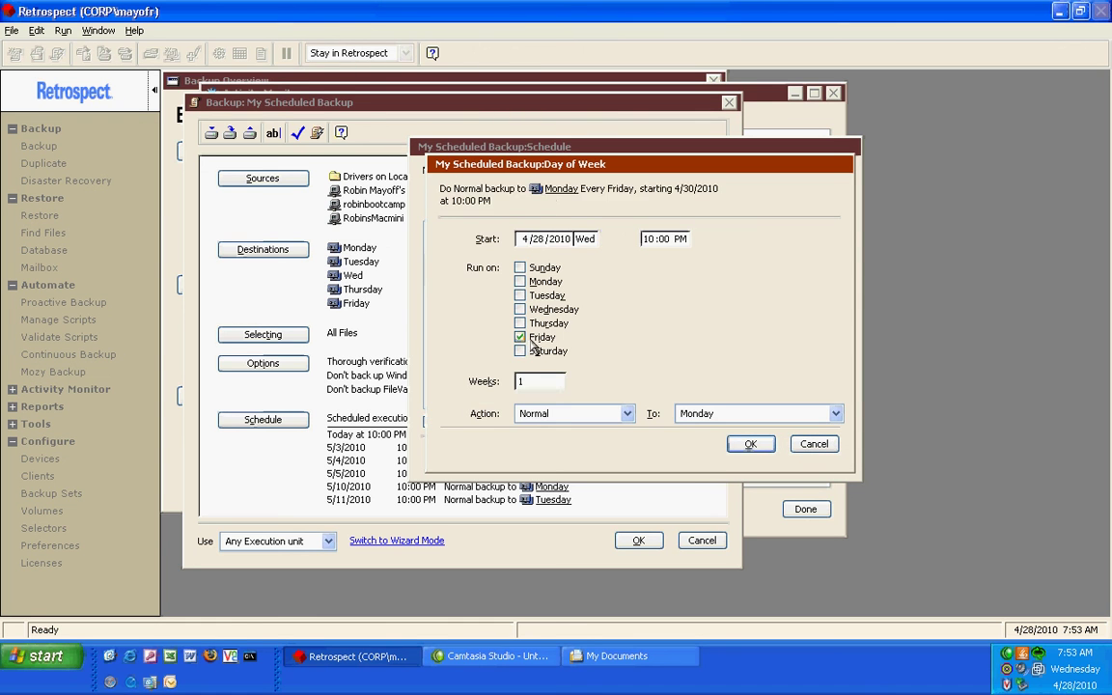
pyautogui.click(759, 412)
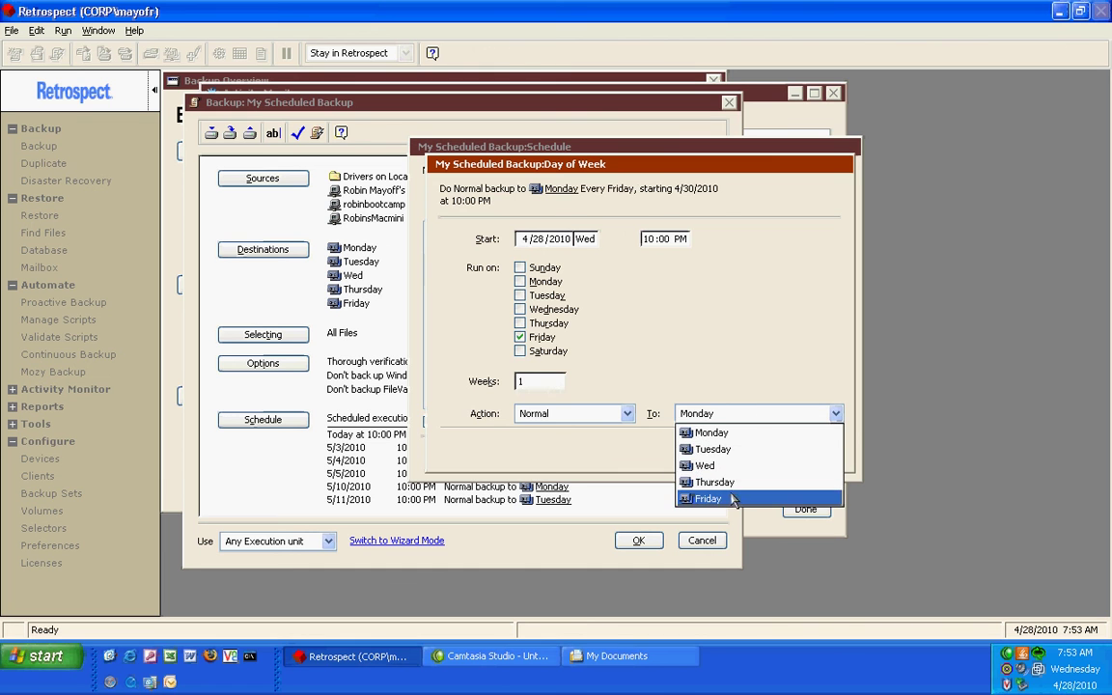
pyautogui.click(734, 496)
pyautogui.click(752, 444)
pyautogui.click(818, 453)
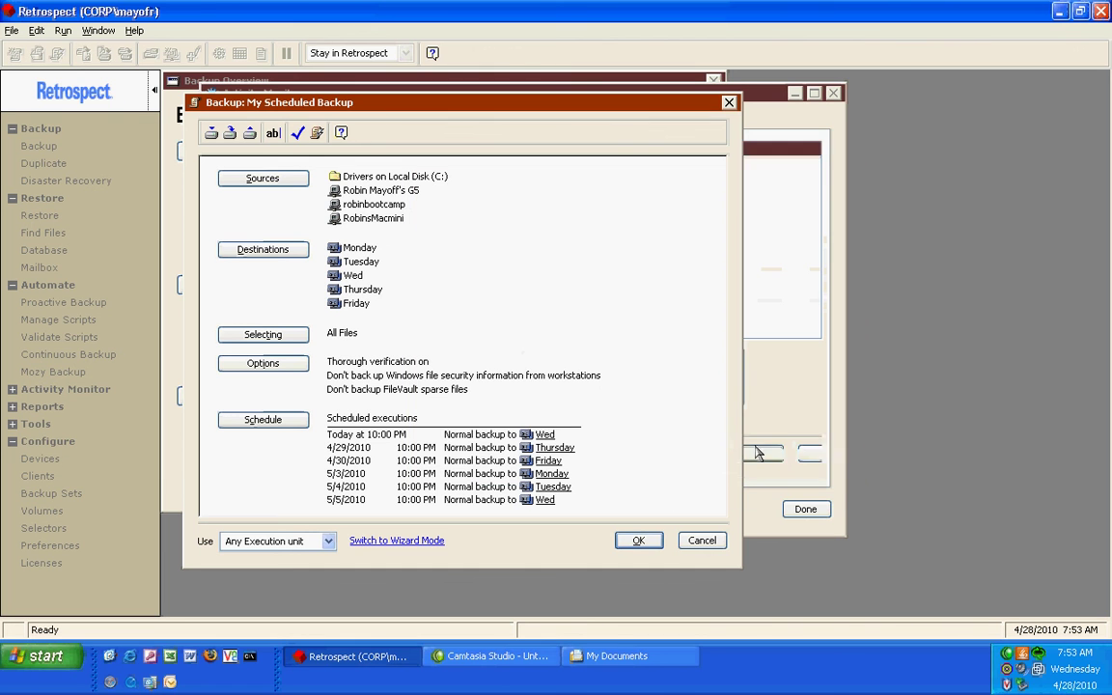
# Save the My Scheduled Backup script and check its scheduled executions in the Activity Monitor, selecting the 5/3/2010 entry
pyautogui.click(637, 543)
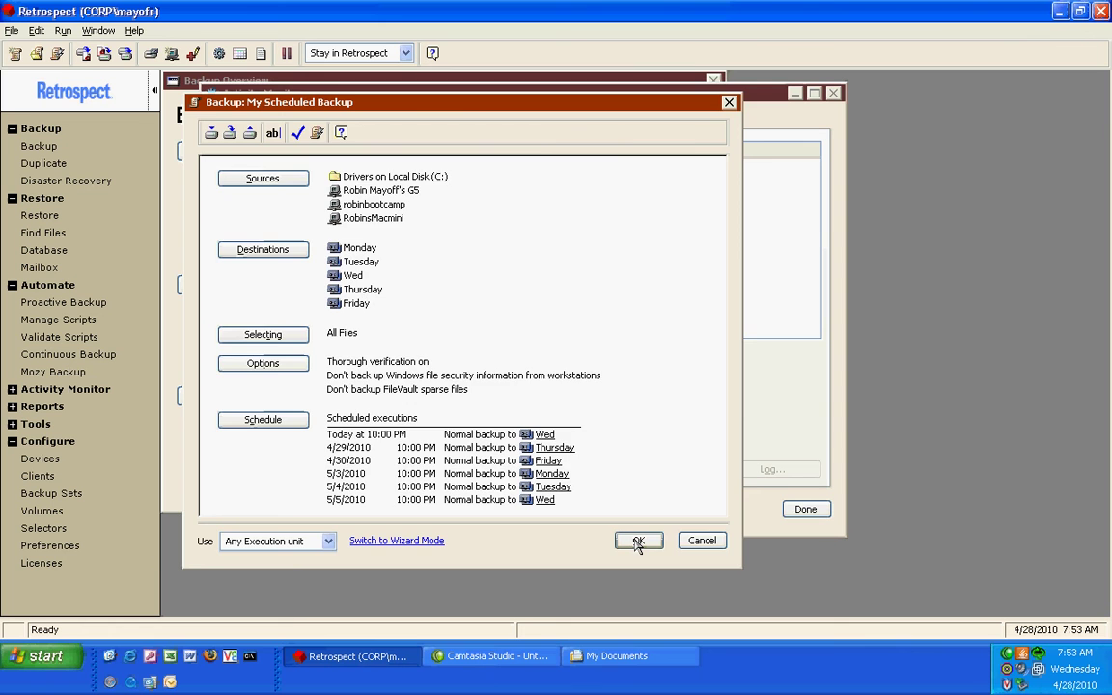
pyautogui.click(329, 118)
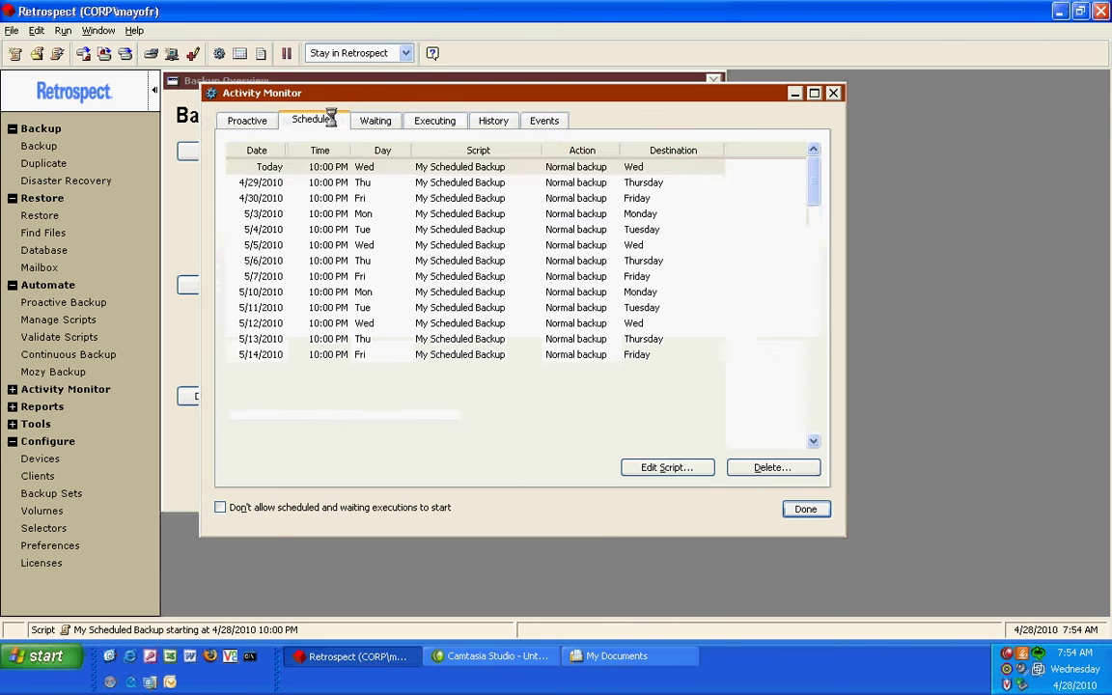
pyautogui.click(589, 216)
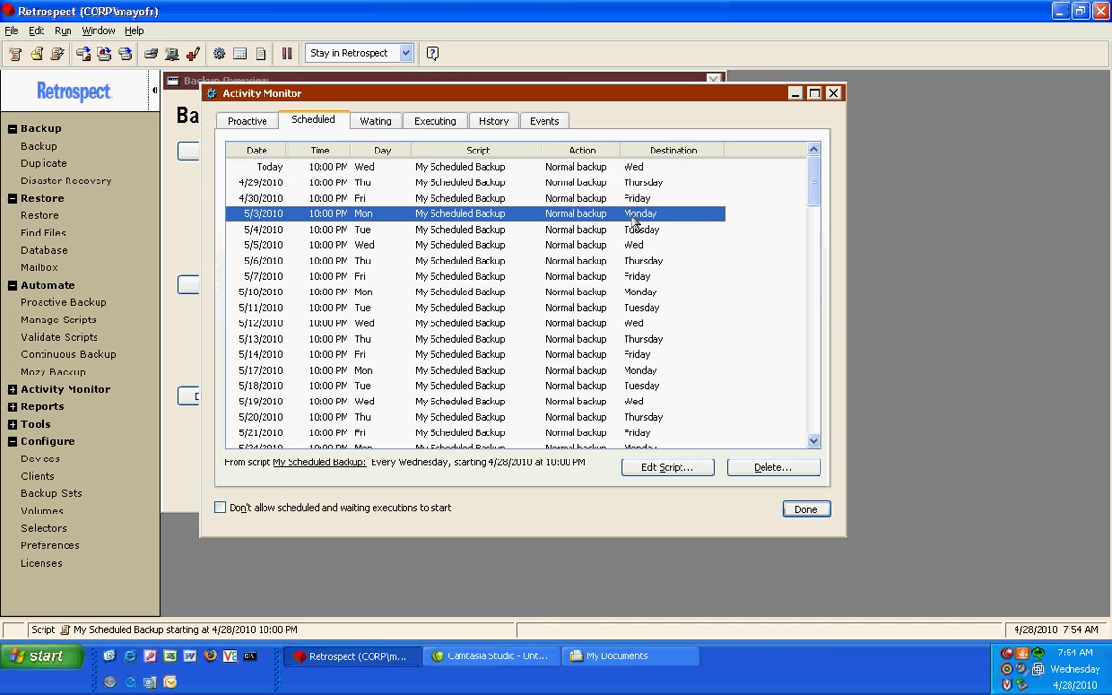